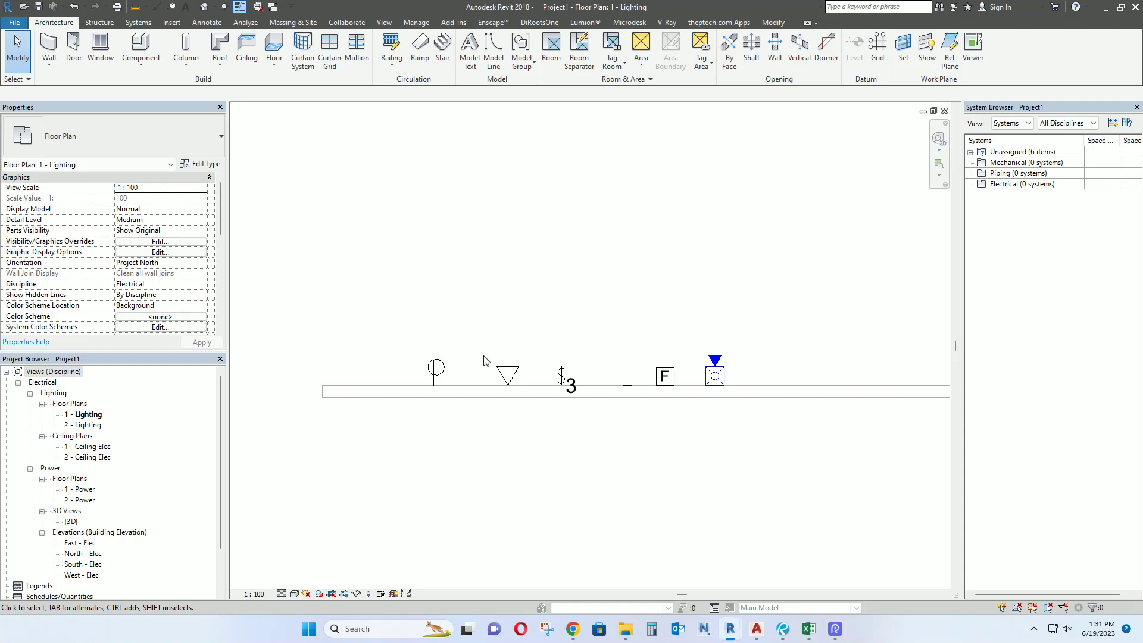
- Inspect the properties of the receptacle, data outlet, switch, pull station and sounder strobe
scroll(454, 378, "up", 2)
left_click(435, 403)
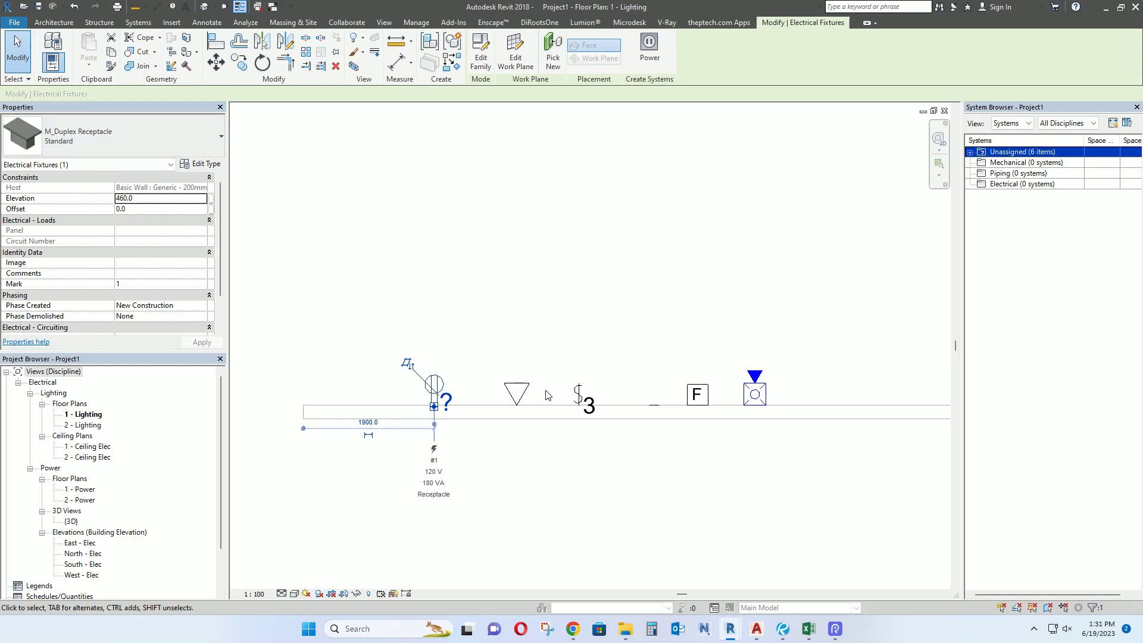
left_click(516, 393)
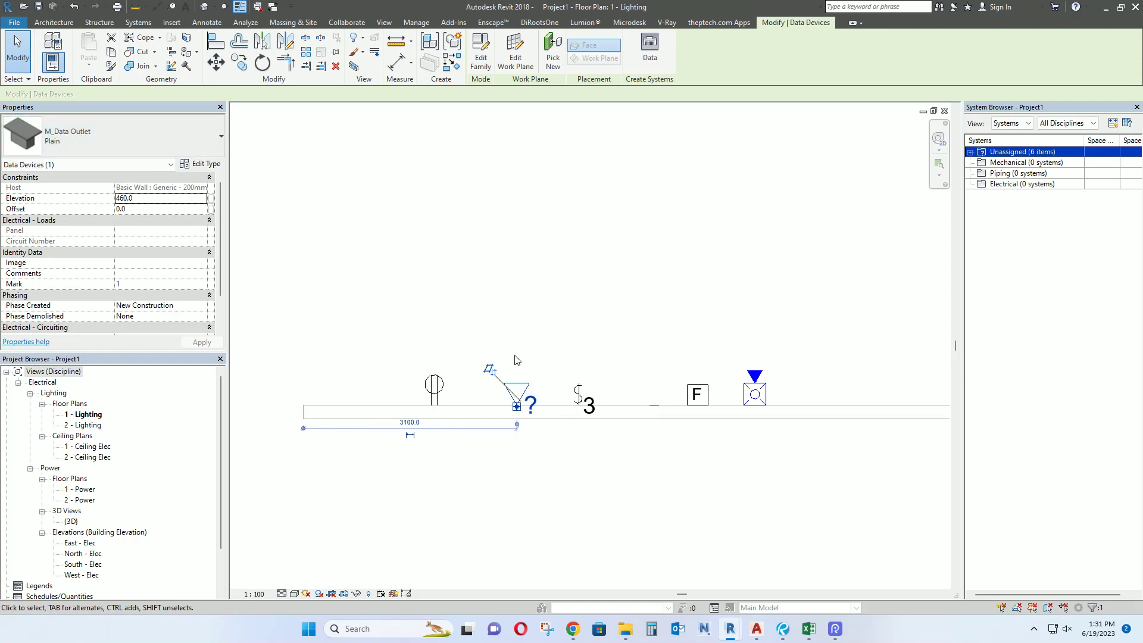
left_click(577, 395)
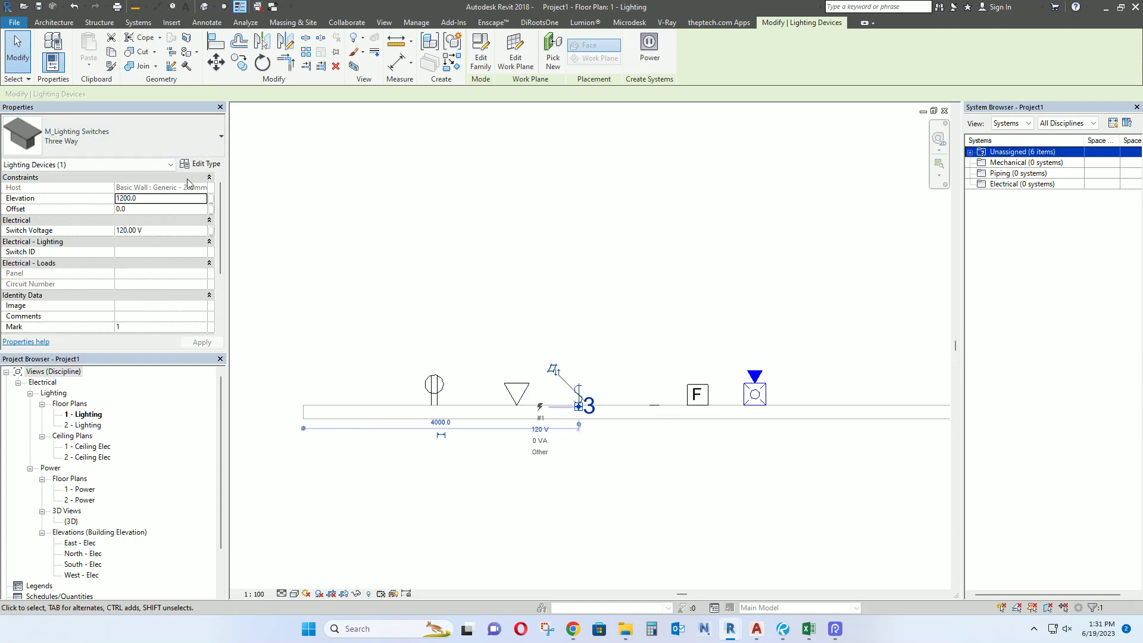
left_click(696, 395)
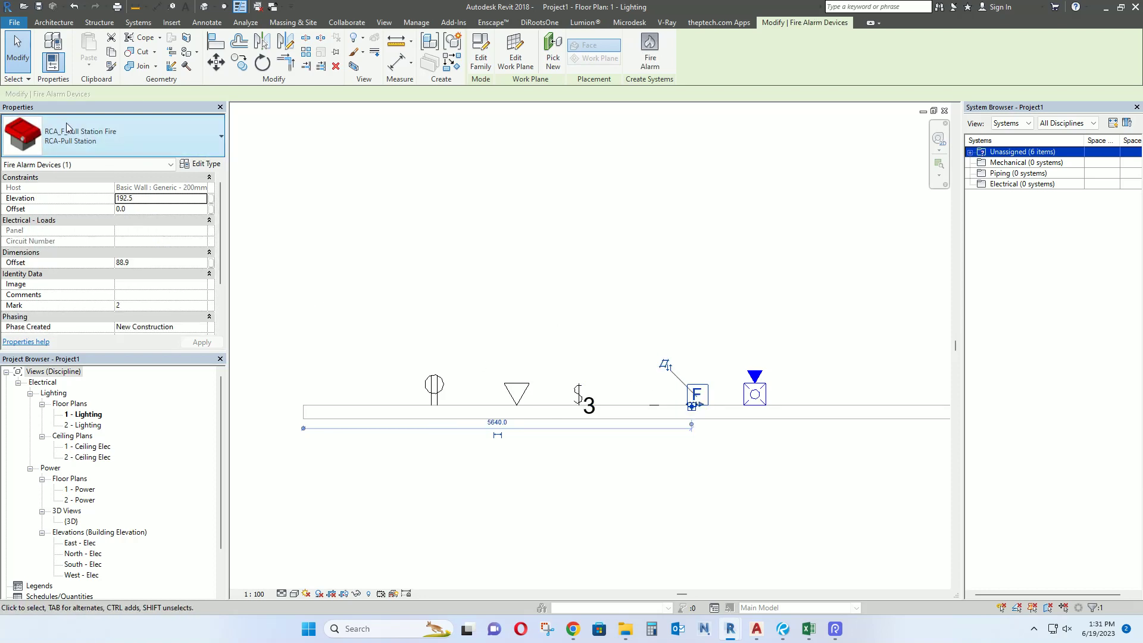
left_click(764, 393)
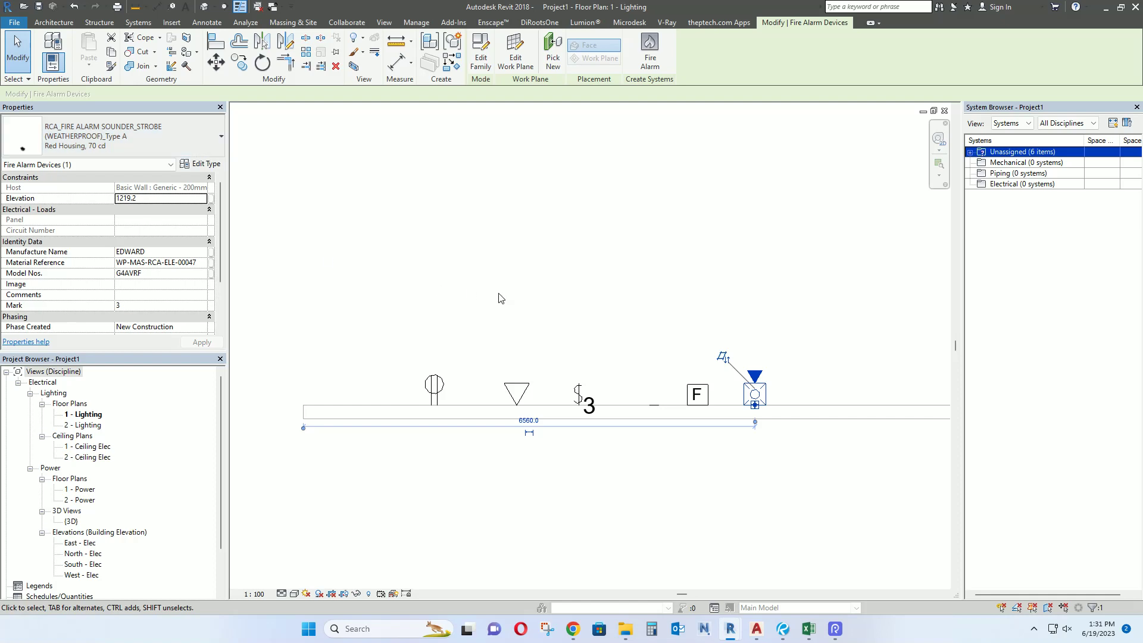
left_click(500, 299)
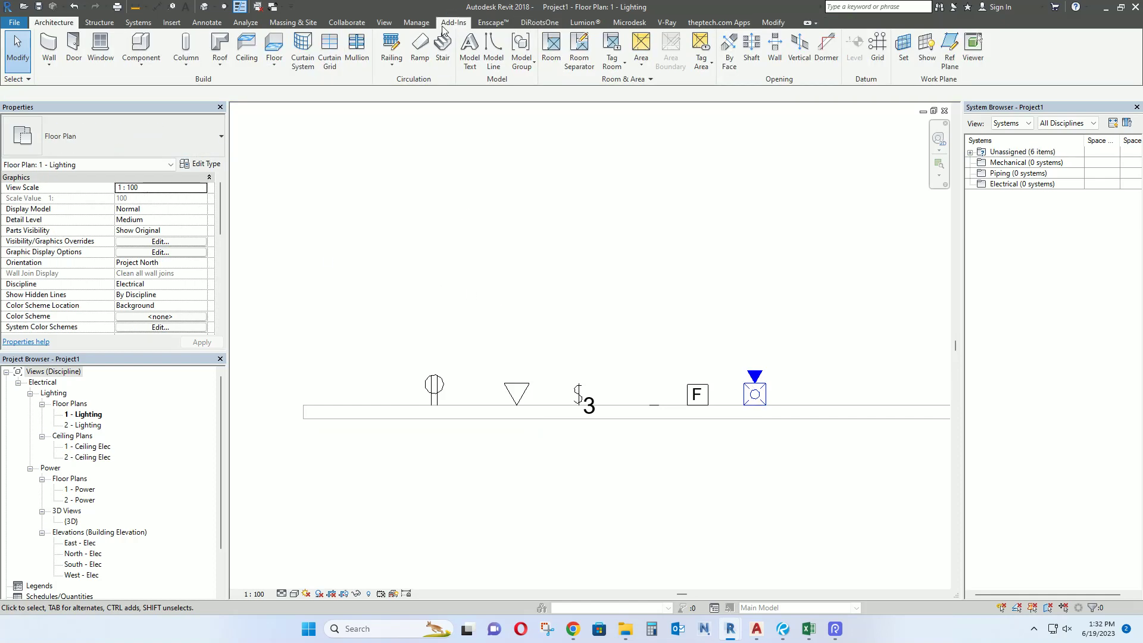
- Bring up the Add Filters list from the Filters tab of Visibility/Graphics
left_click(416, 23)
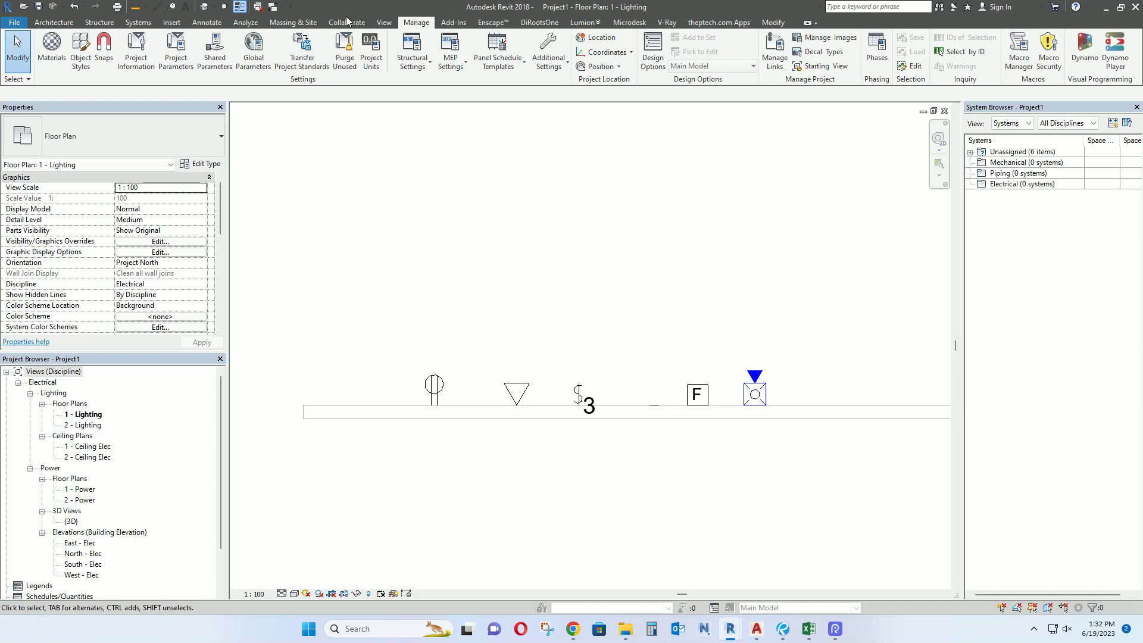
left_click(384, 23)
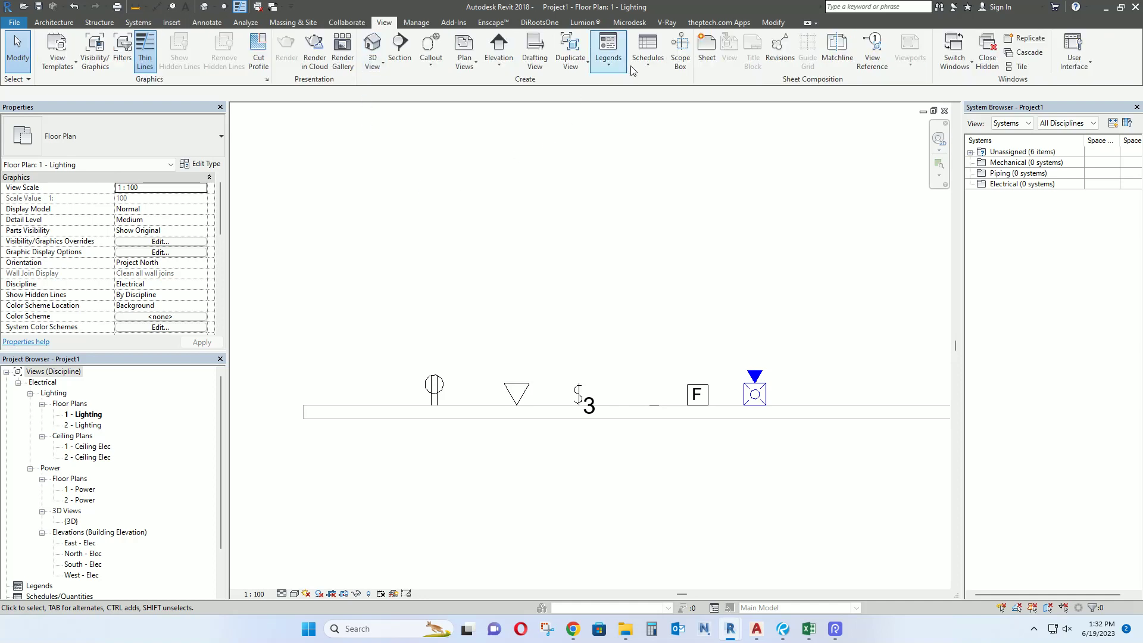
left_click(93, 63)
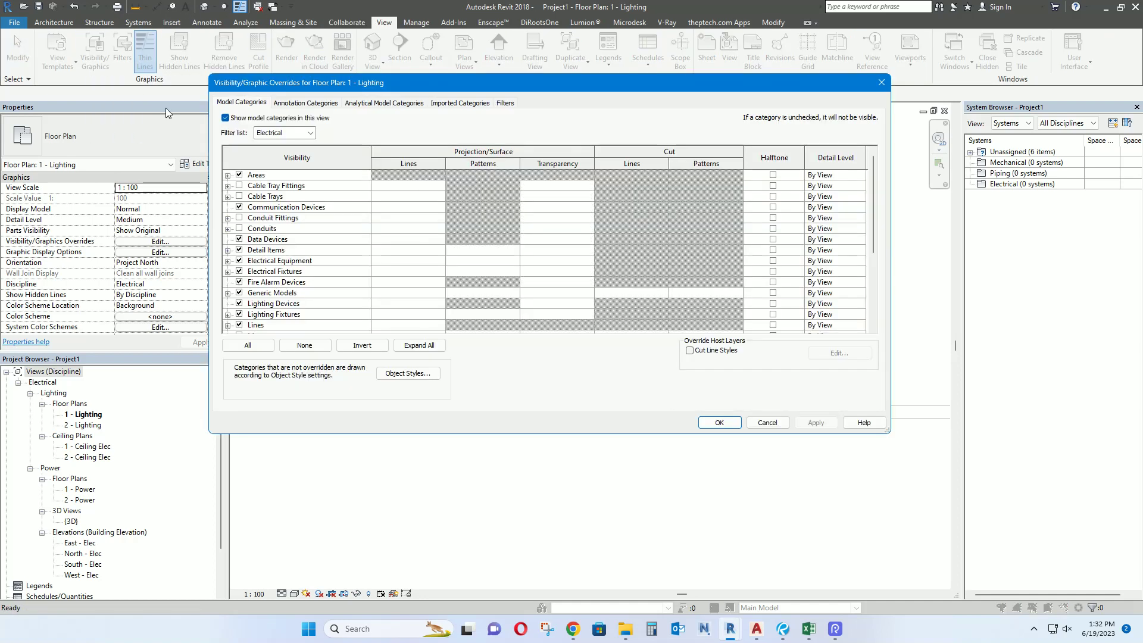
left_click(504, 104)
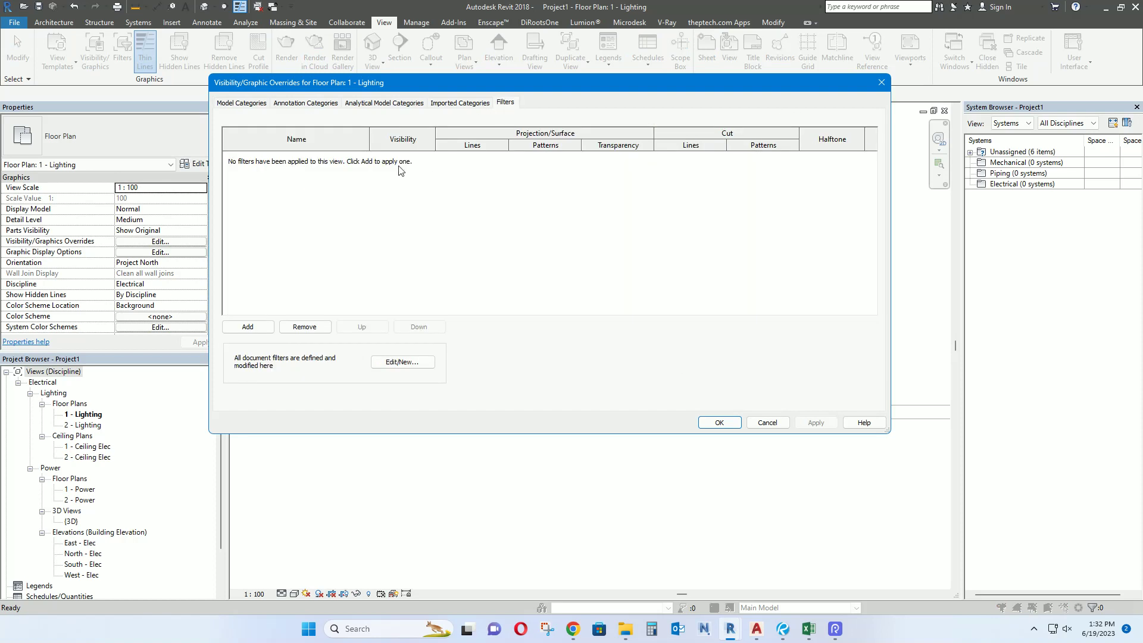
left_click(264, 328)
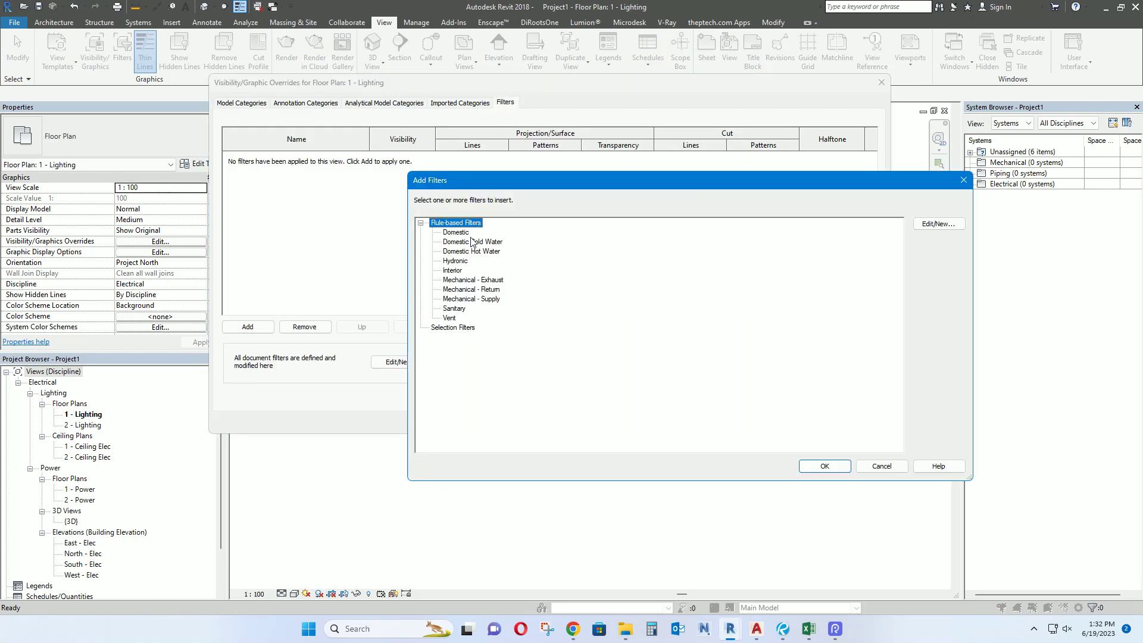
- Create a new rule-based filter named 'A' in the filter editor and select it
left_click(938, 224)
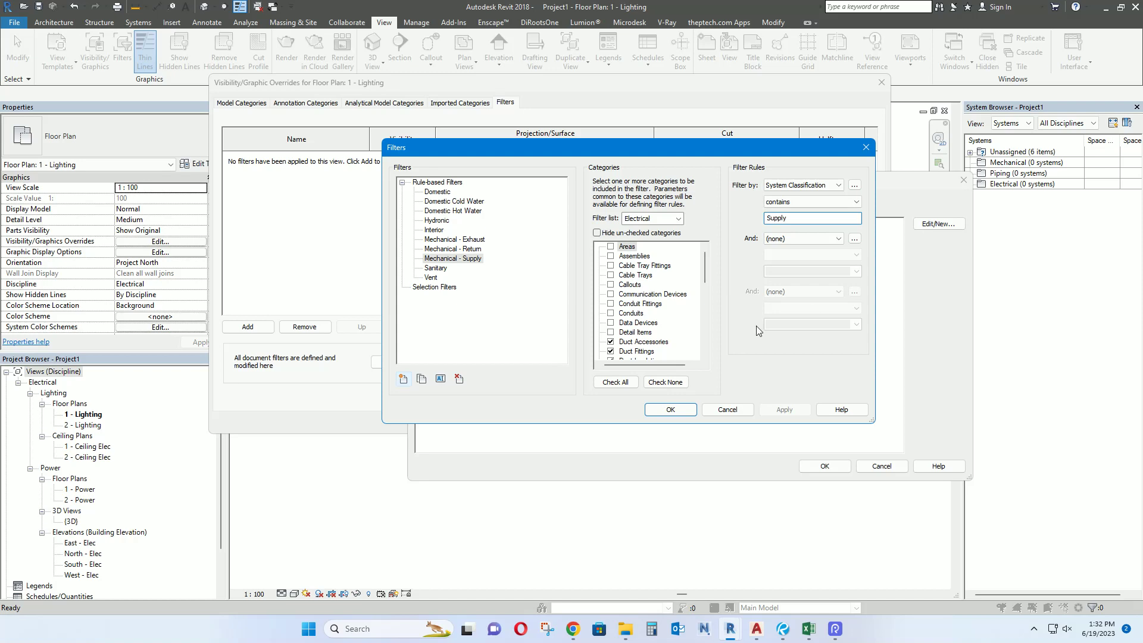
left_click(403, 378)
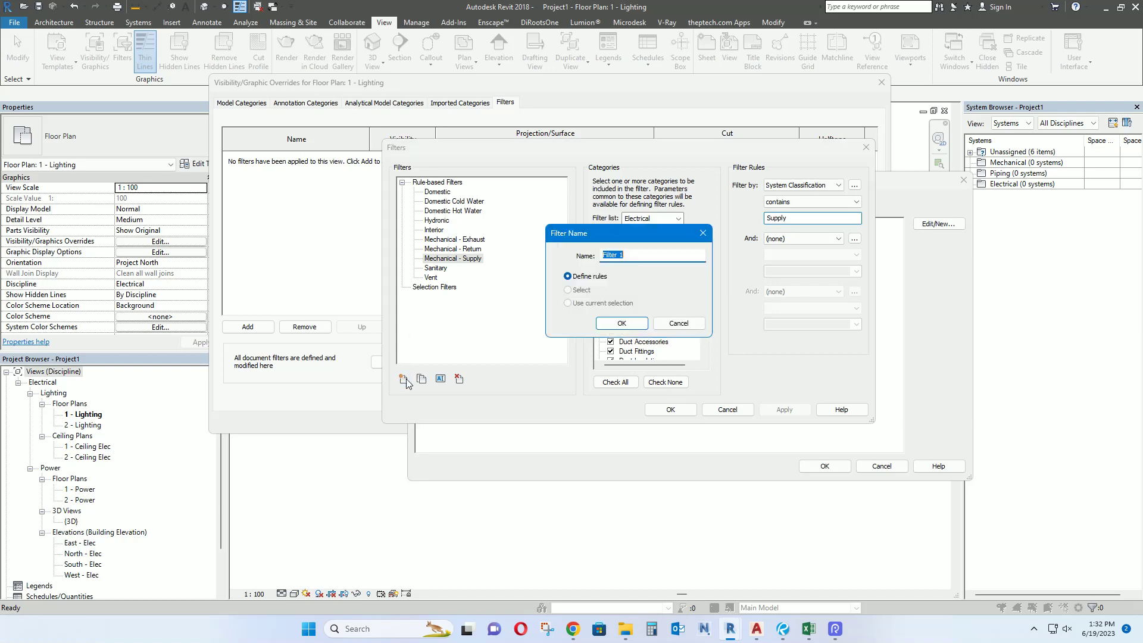
left_click_drag(646, 230, 542, 270)
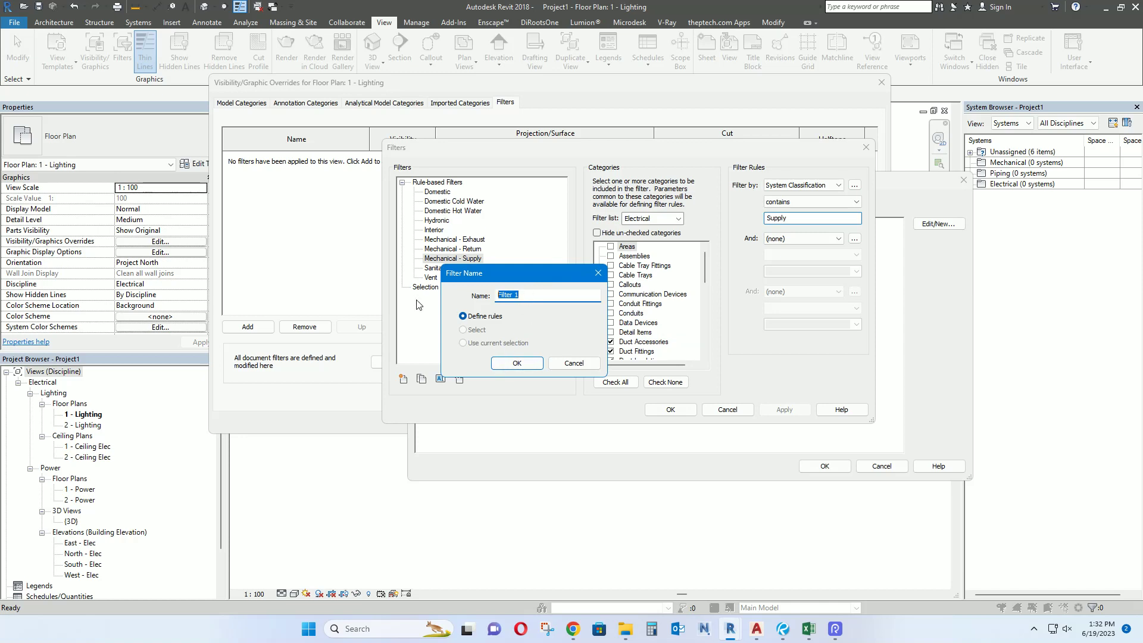
type("A")
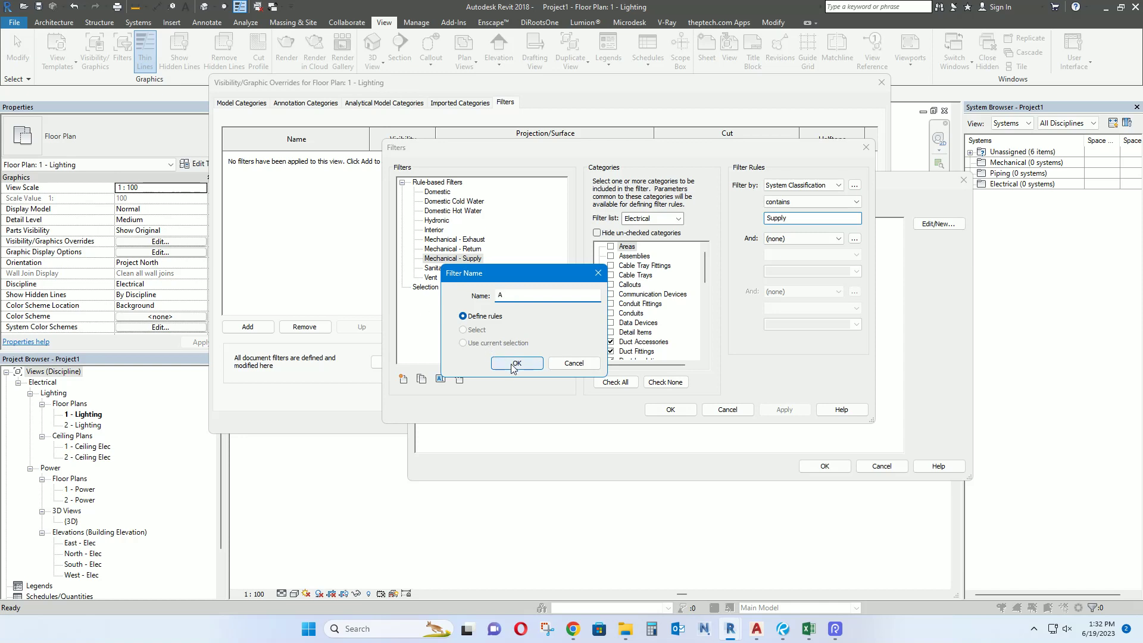
left_click(513, 362)
left_click(429, 192)
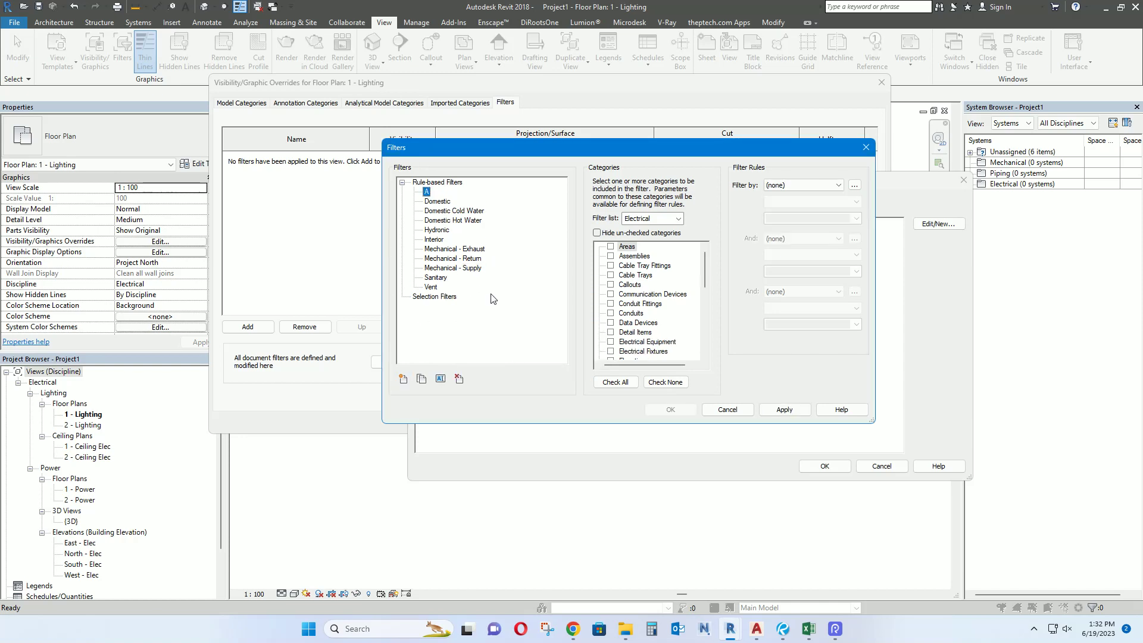
- Assign filter A the Fire Alarm Devices category and apply it
left_click(626, 247)
key("f")
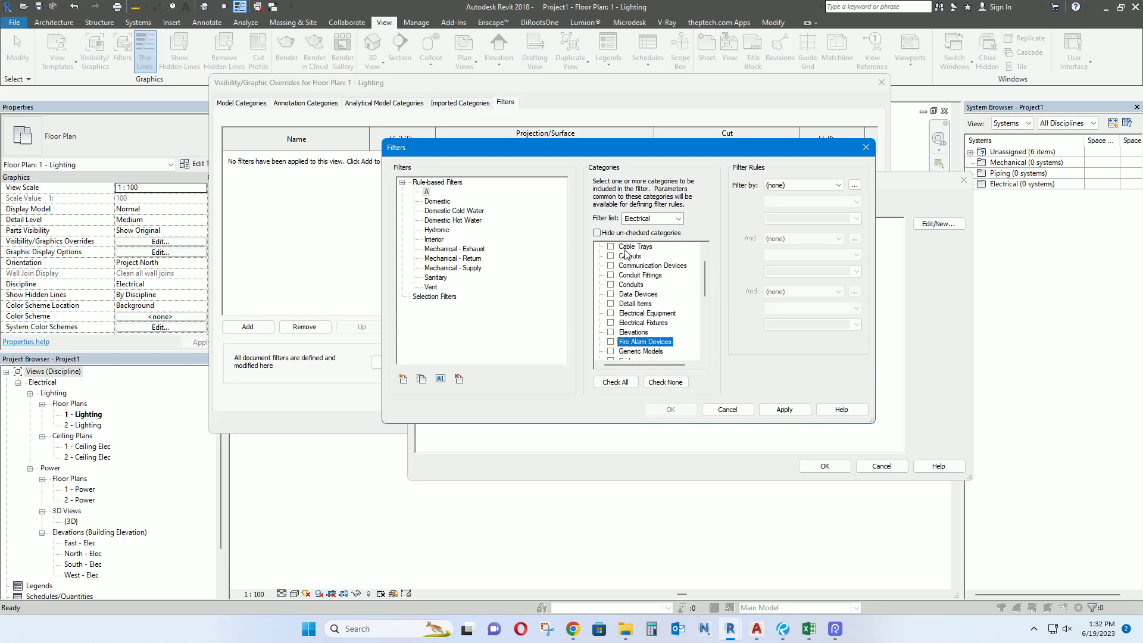
left_click(610, 342)
left_click(801, 181)
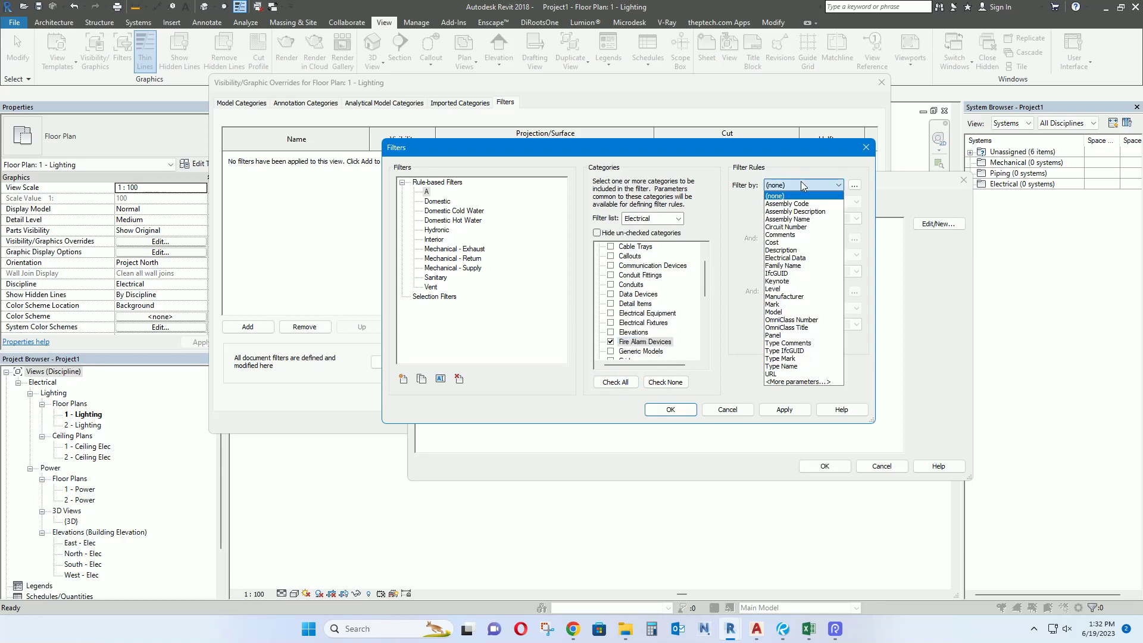
left_click(687, 310)
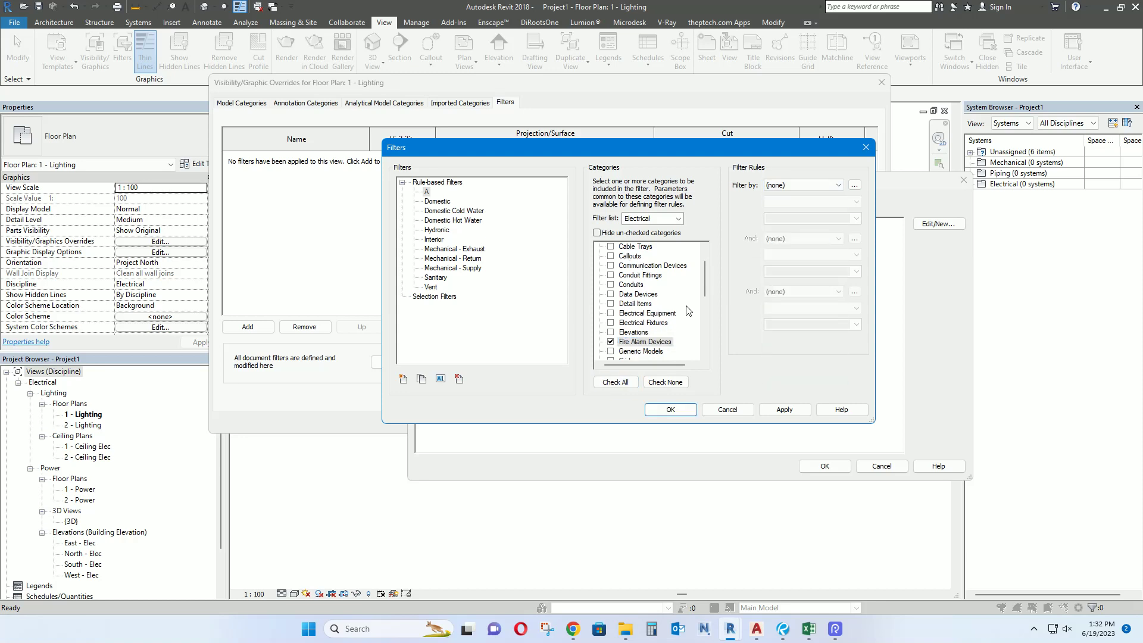
left_click(794, 412)
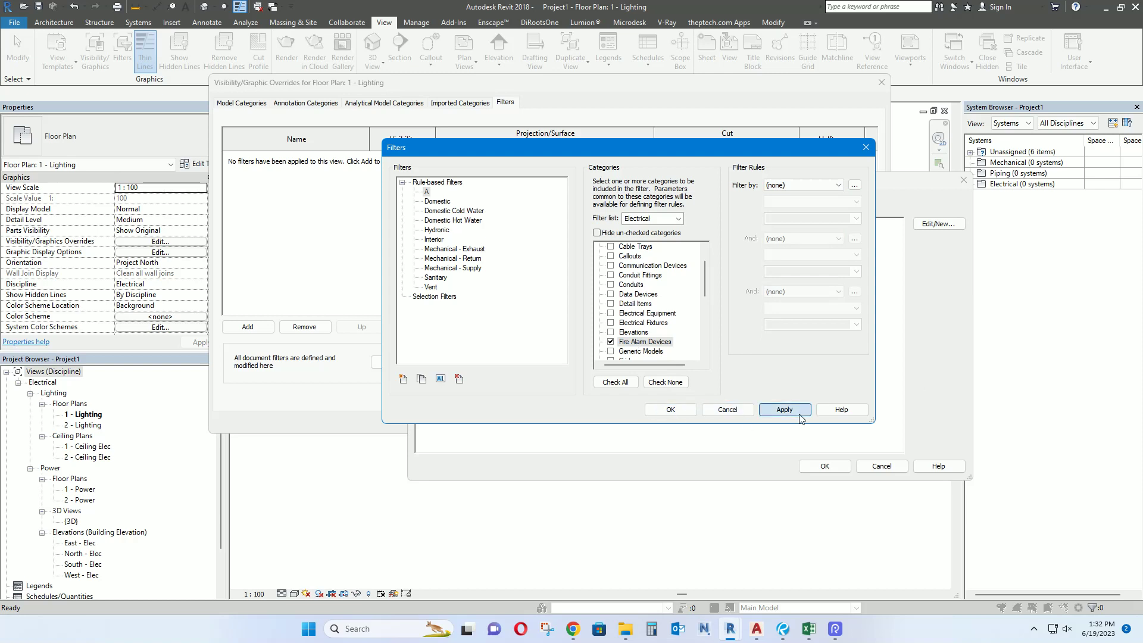
left_click(670, 409)
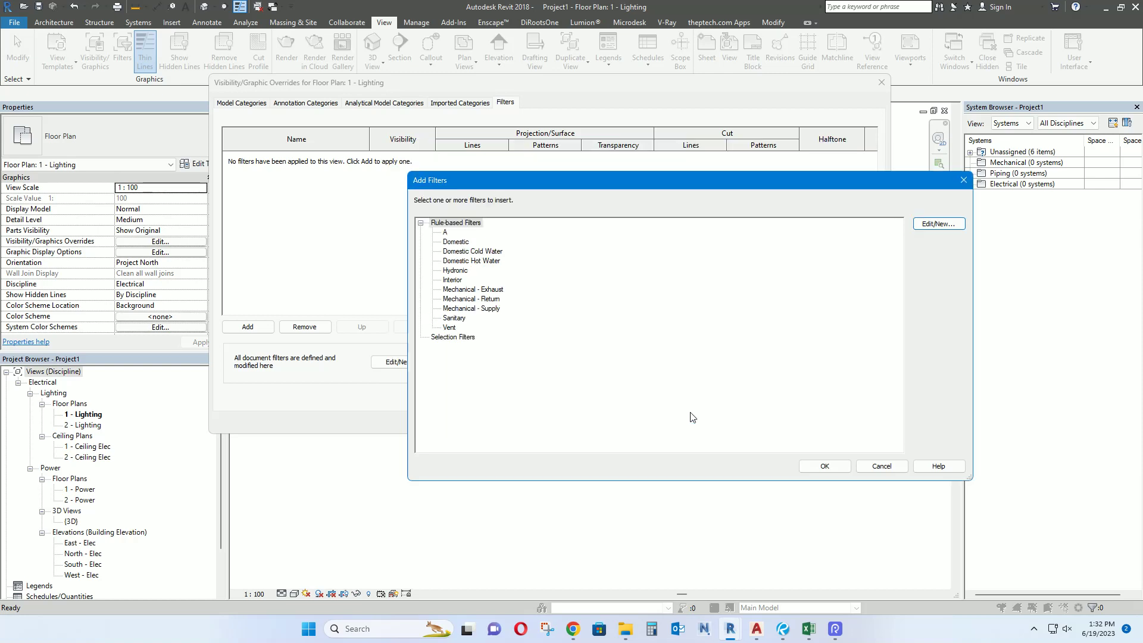
- Add filter A to the 1 - Lighting view's filter list and close the overrides dialog
left_click(824, 466)
left_click(244, 328)
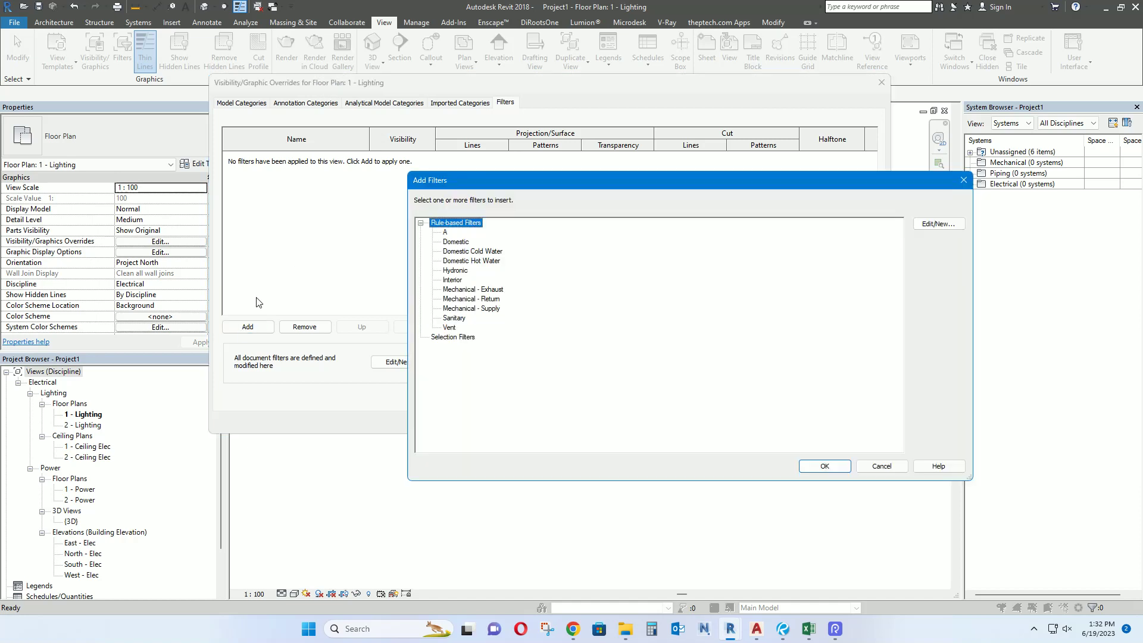
left_click(446, 234)
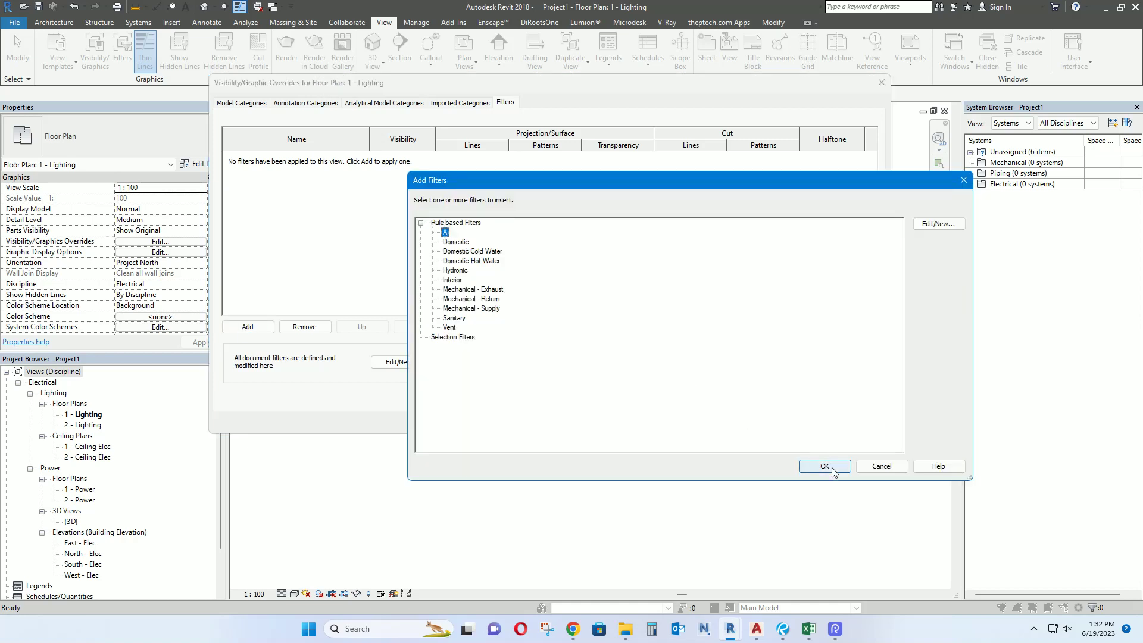
left_click(827, 468)
left_click(755, 420)
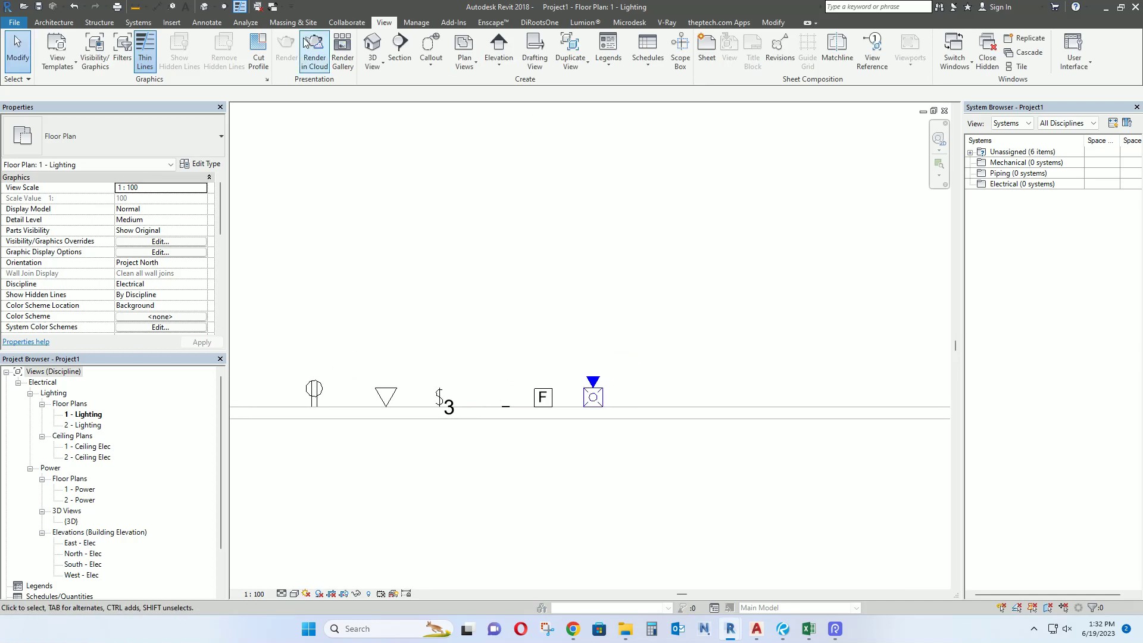
- Uncheck filter A's Visibility in the Filters tab and apply, hiding the fire alarm devices
left_click(96, 49)
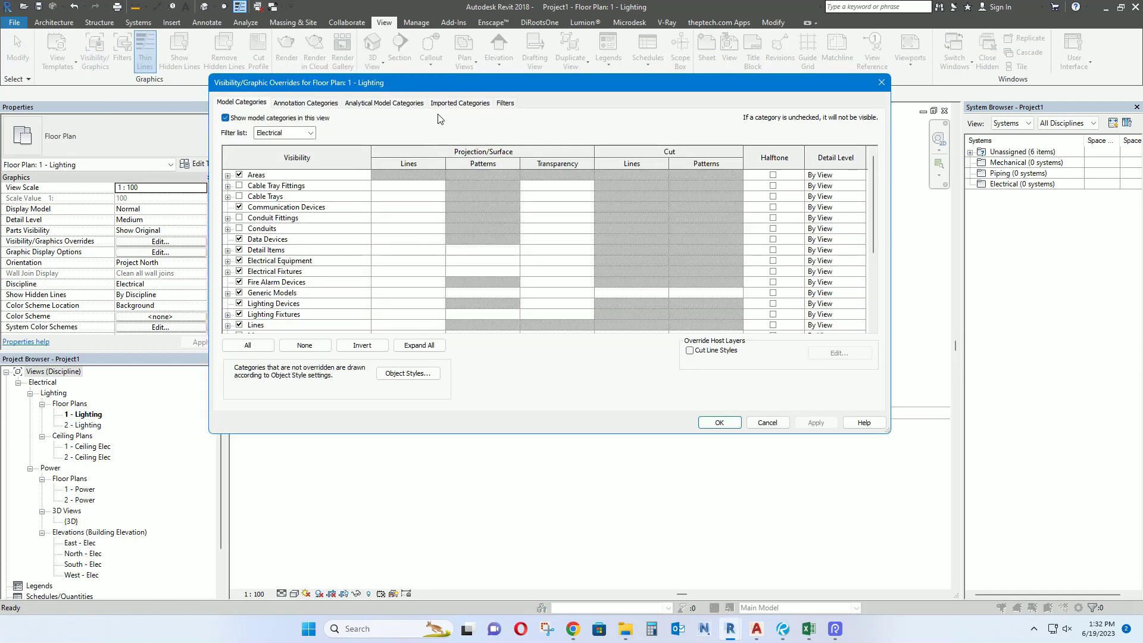
left_click_drag(313, 86, 622, 99)
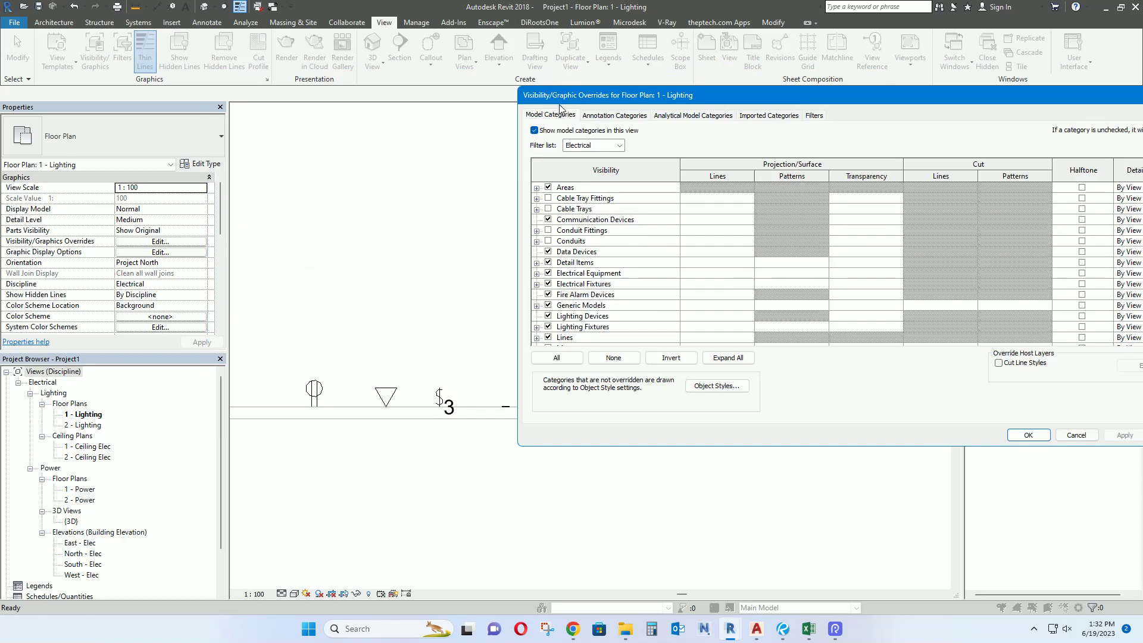
left_click(801, 119)
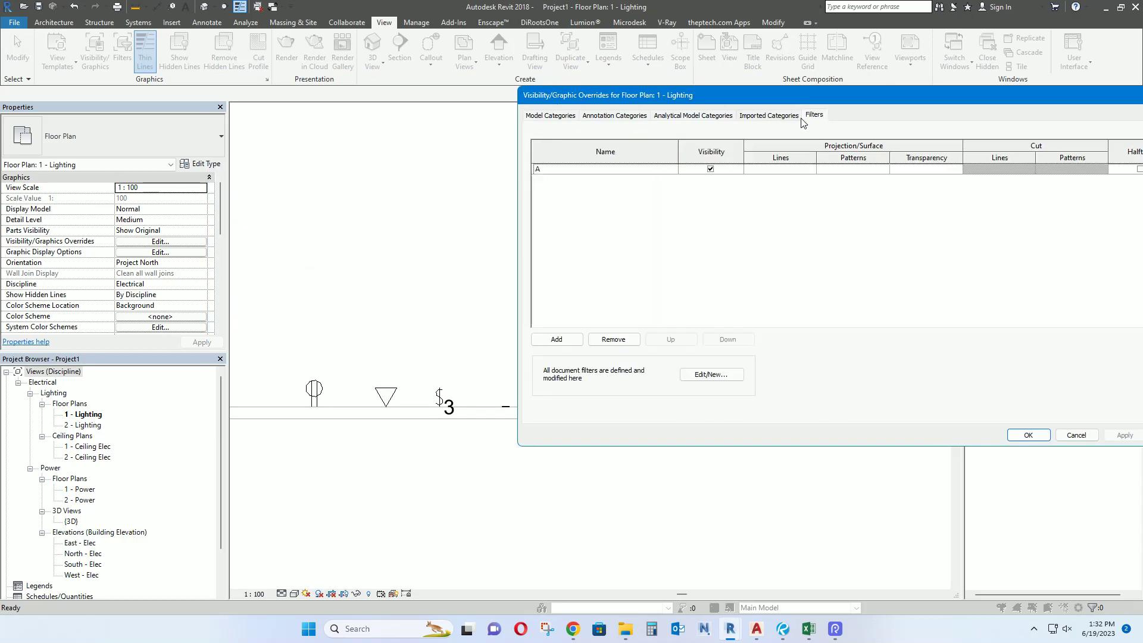
left_click(711, 169)
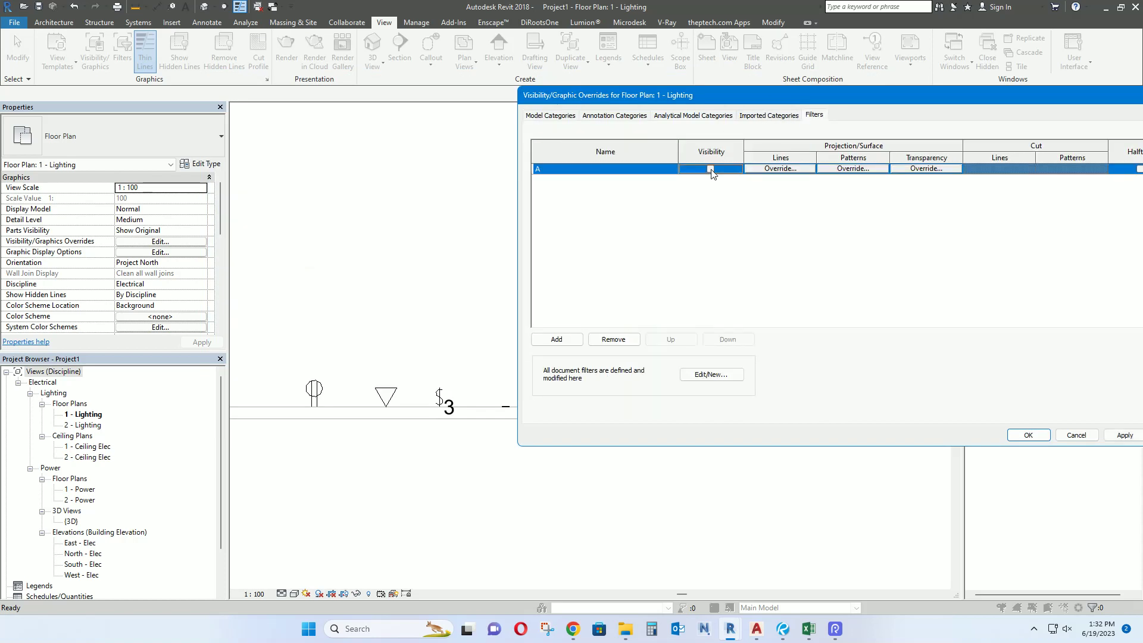
left_click(1119, 438)
left_click(1005, 435)
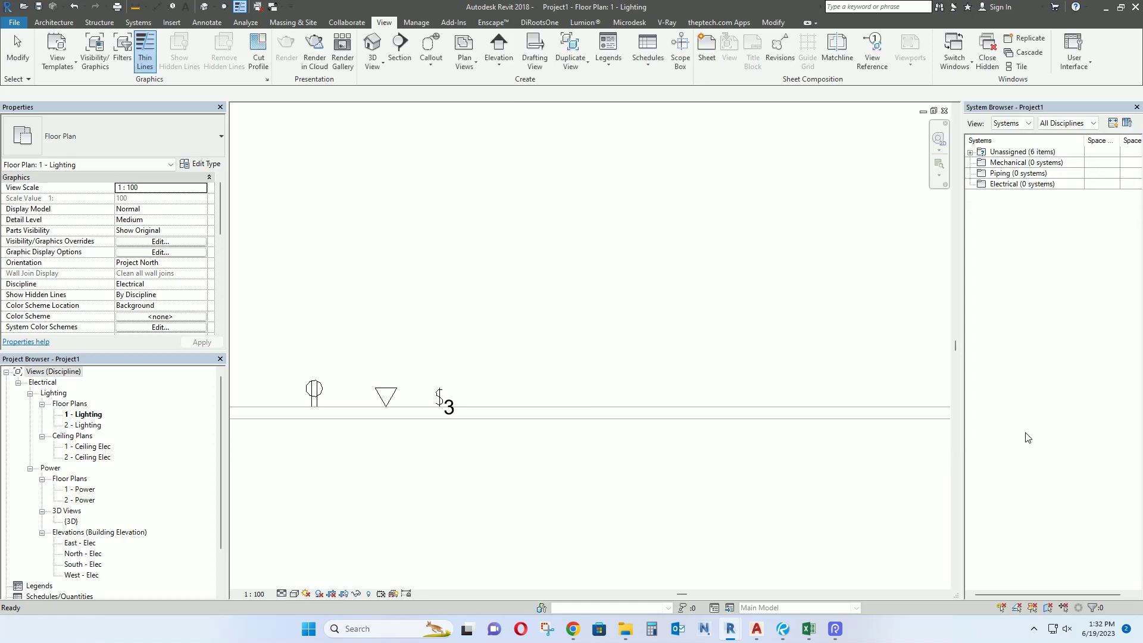
mouse_move(595, 441)
middle_mouse_down()
mouse_move(582, 427)
mouse_move(708, 403)
middle_mouse_up()
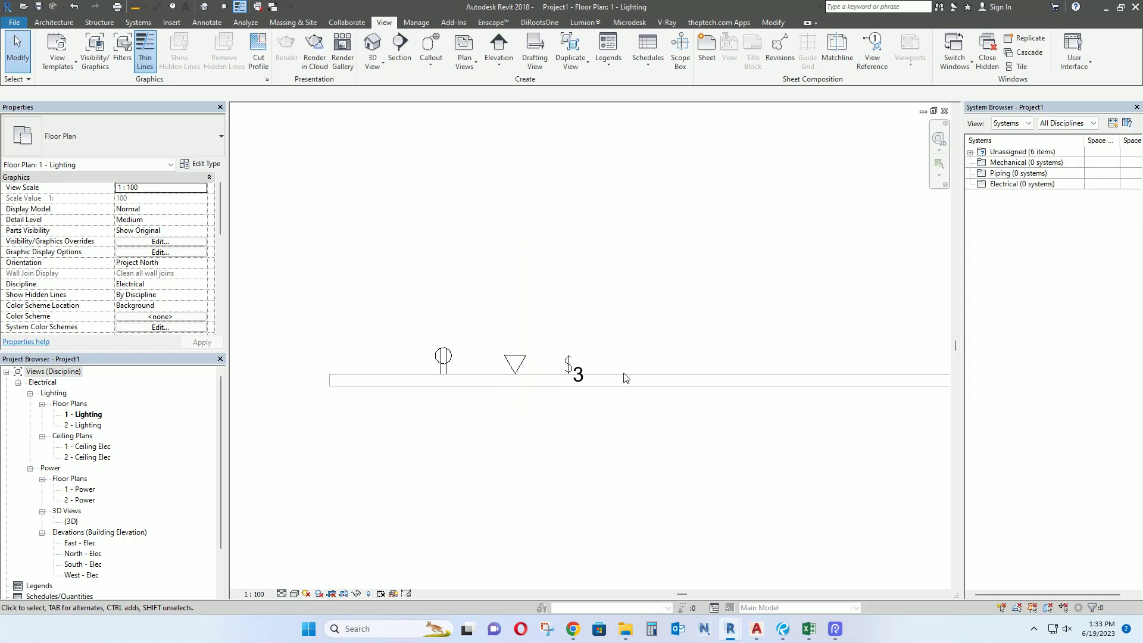
- Re-check filter A's Visibility and apply so the fire alarm devices show again
left_click(96, 51)
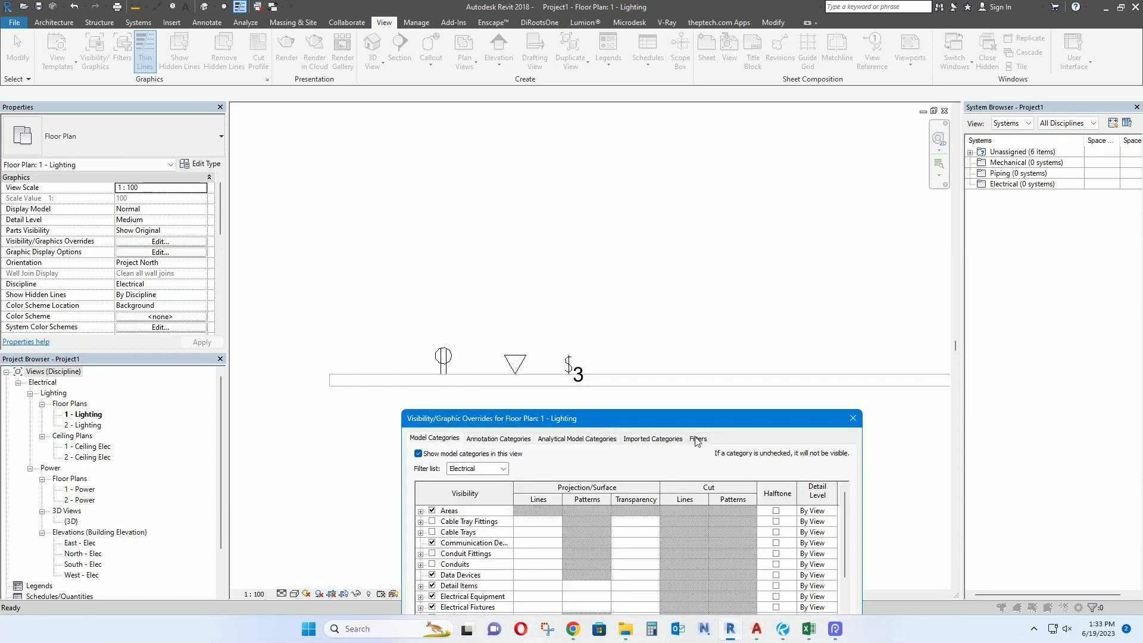
left_click(697, 438)
left_click(534, 496)
left_click_drag(619, 424, 195, 224)
left_click(364, 560)
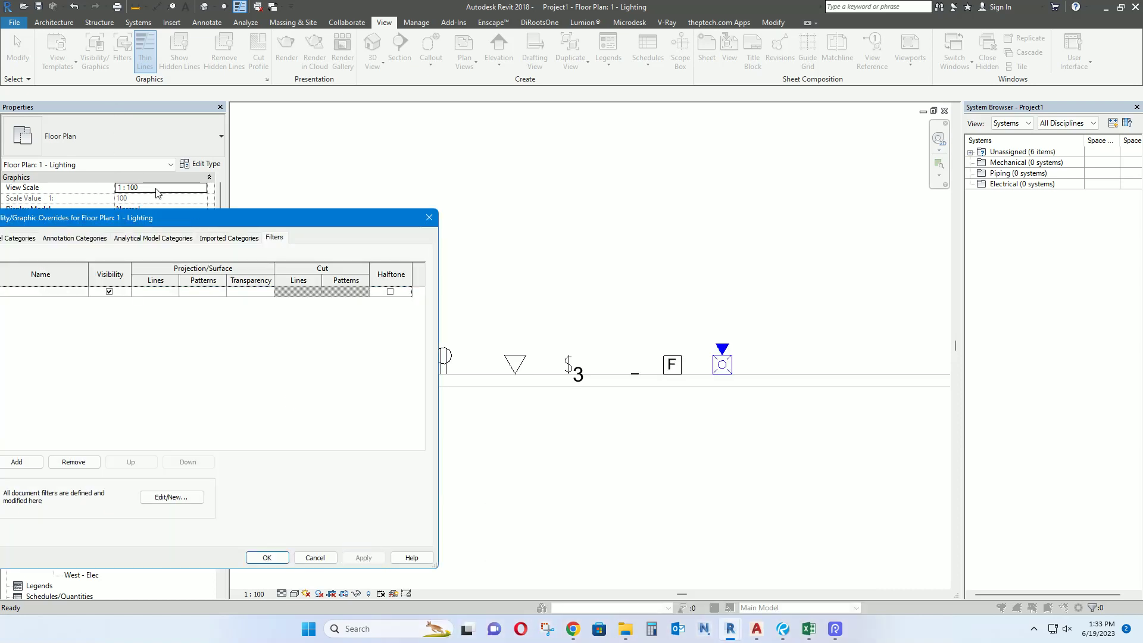
left_click_drag(174, 223, 274, 223)
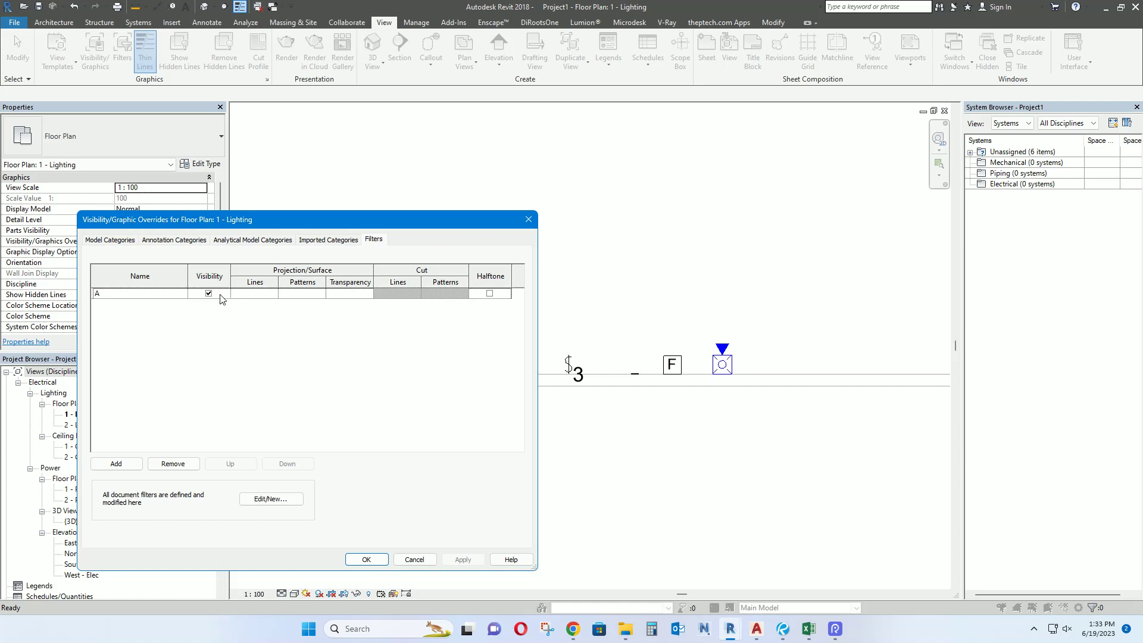
left_click(257, 294)
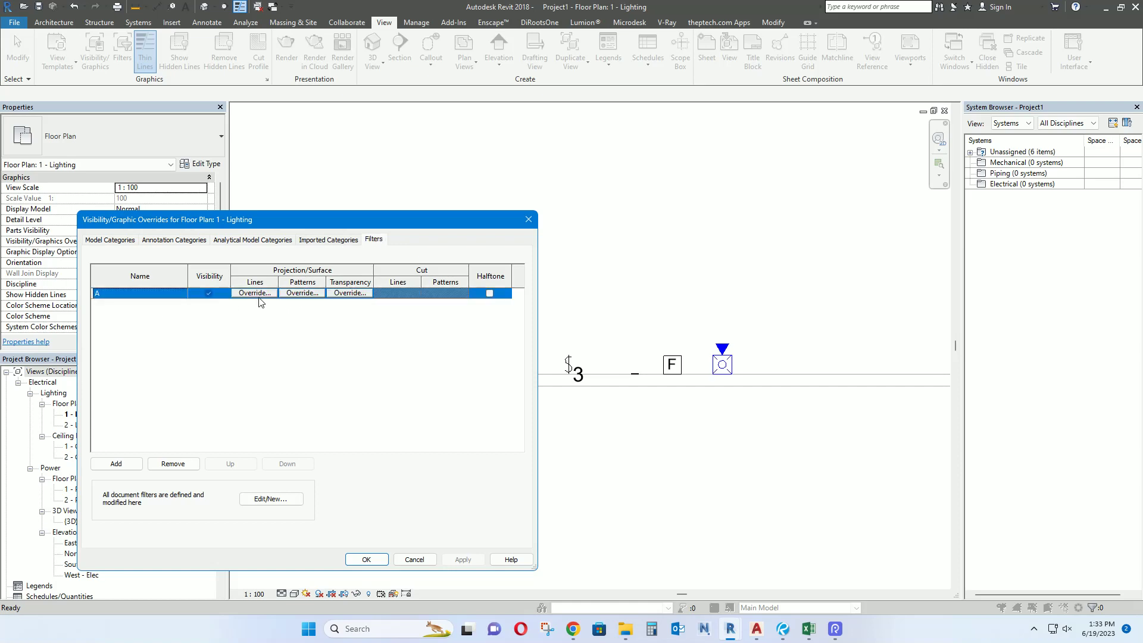
- Override filter A's projection lines with orange (RGB 255-128-064) and apply
left_click(255, 293)
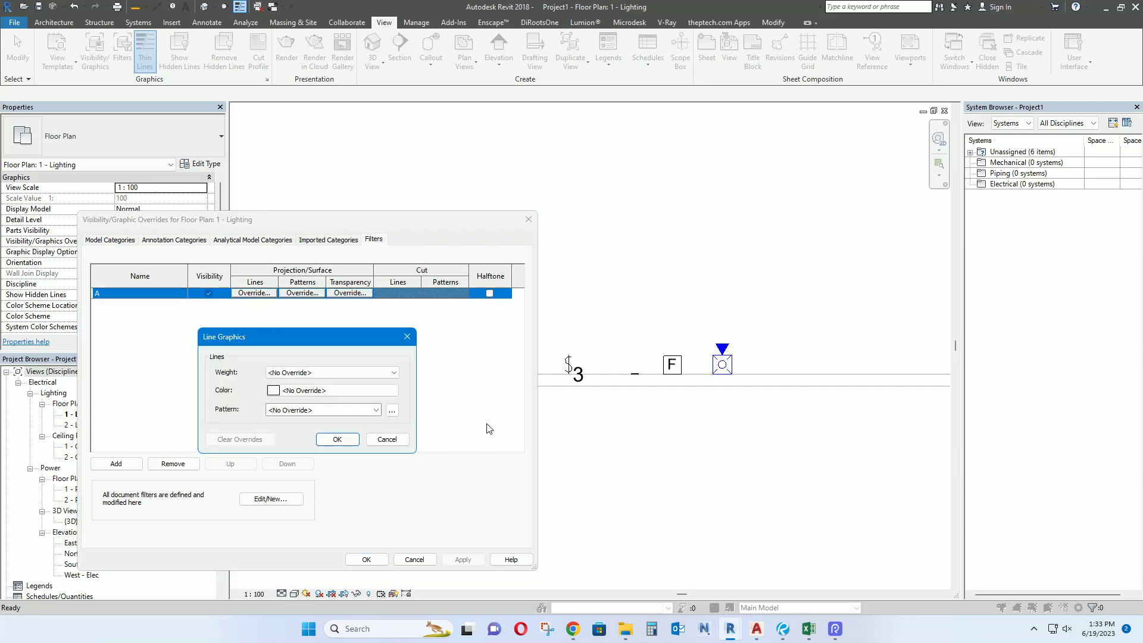
left_click(304, 390)
left_click(198, 337)
left_click(355, 497)
left_click(332, 439)
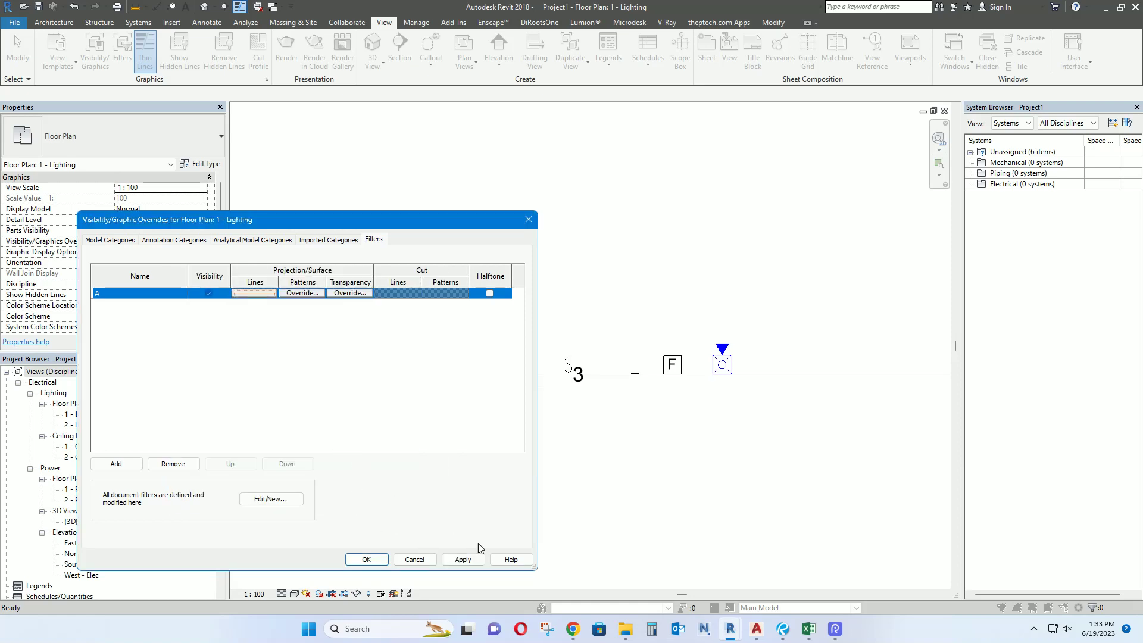
left_click(469, 562)
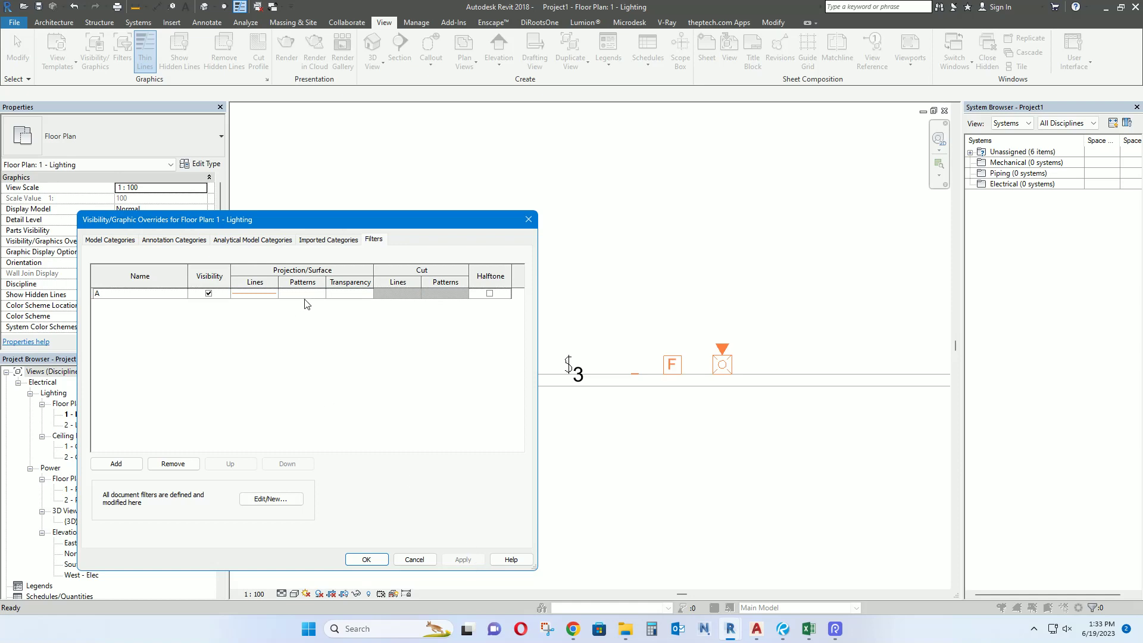
- Close the overrides and check that the pull station and sounder strobe draw orange
left_click(376, 561)
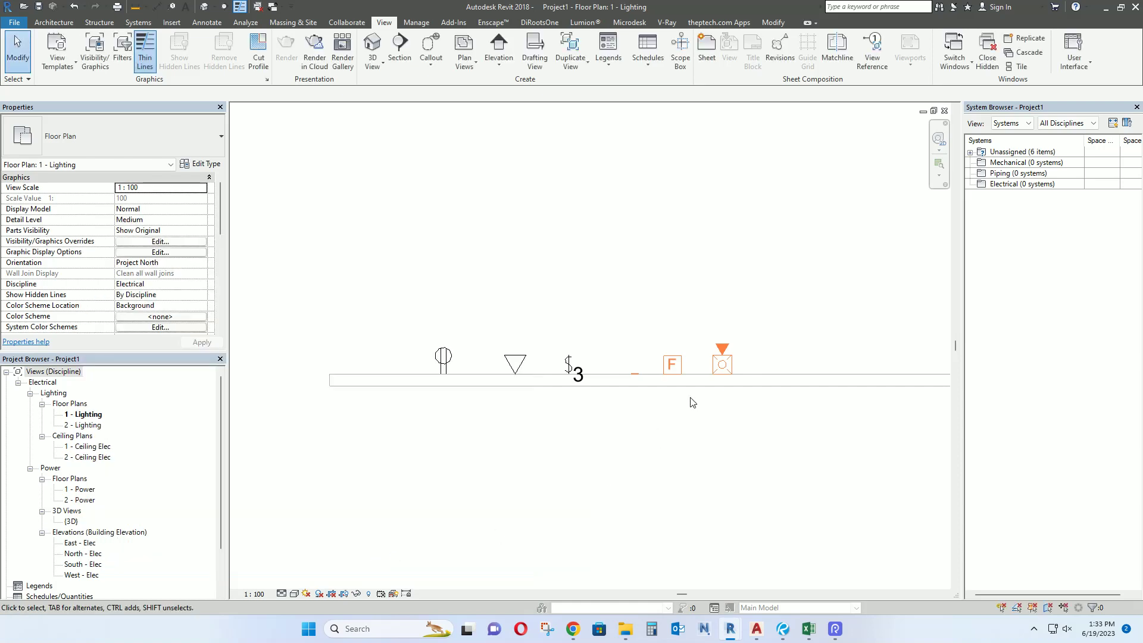
left_click(671, 364)
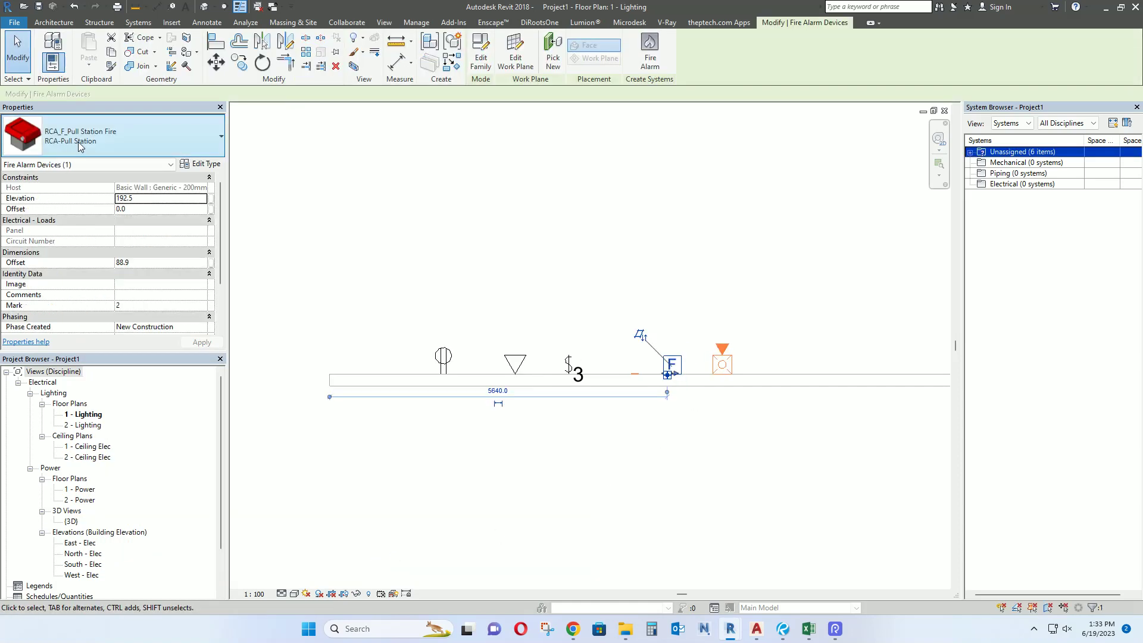
left_click(728, 366)
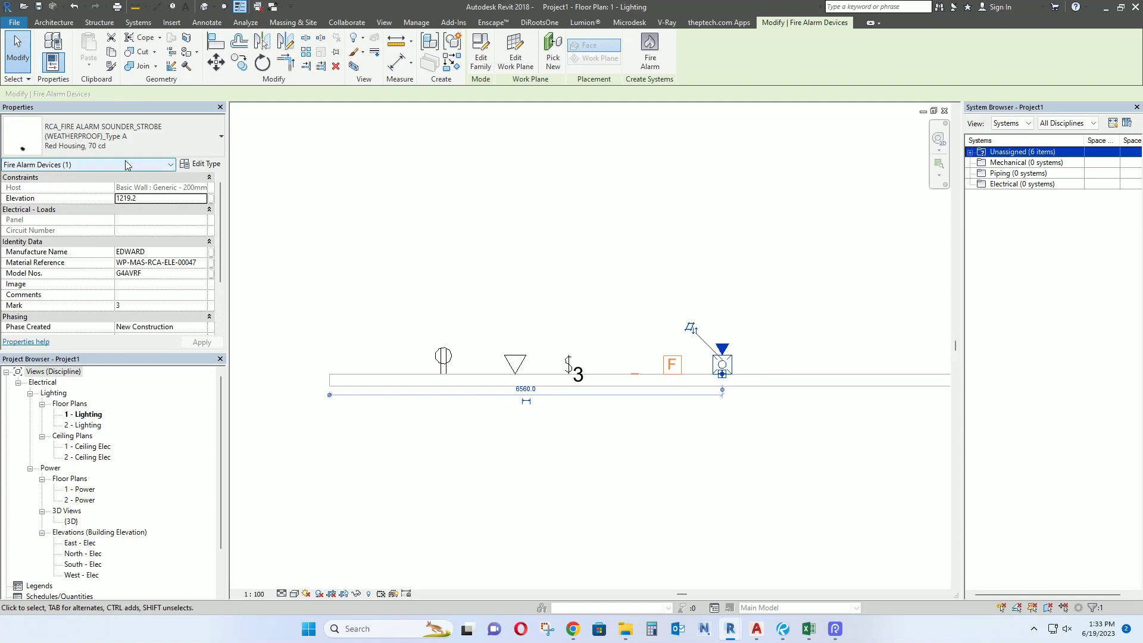
left_click(498, 233)
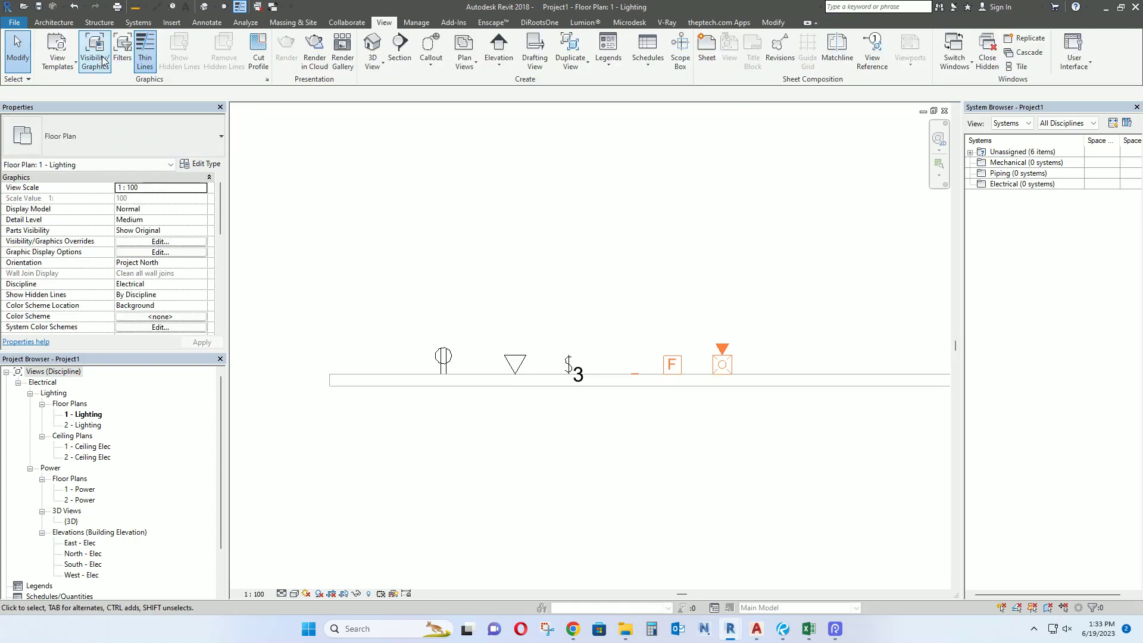
left_click(96, 54)
- Add a rule to filter A: Family Name equals RCA_F_Pull Station Fire
left_click(377, 240)
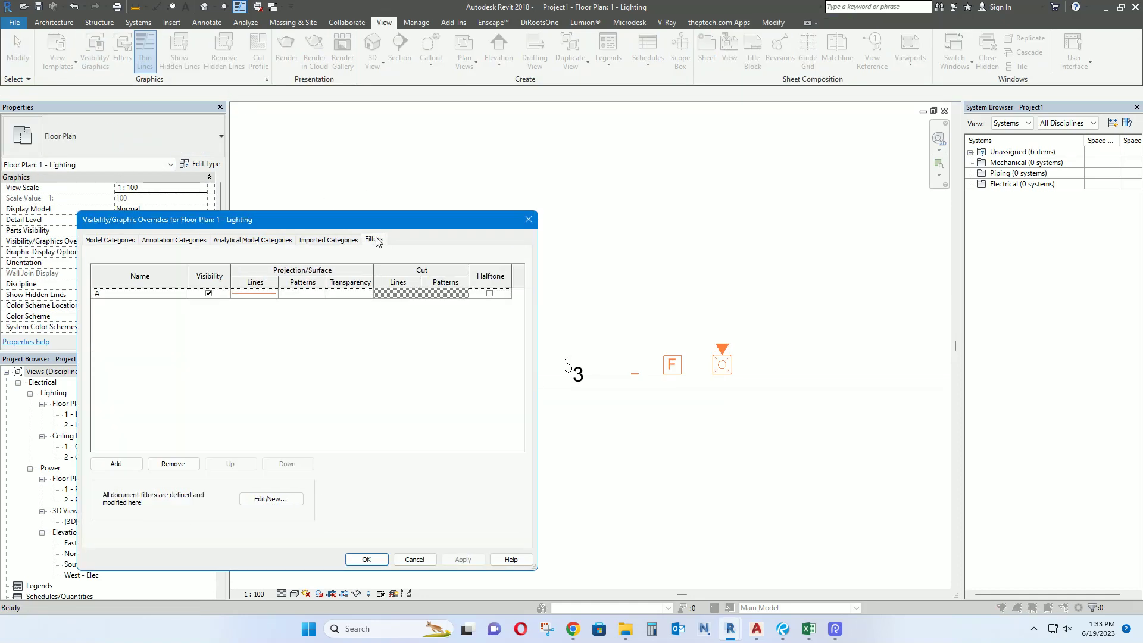
left_click(109, 293)
left_click(271, 499)
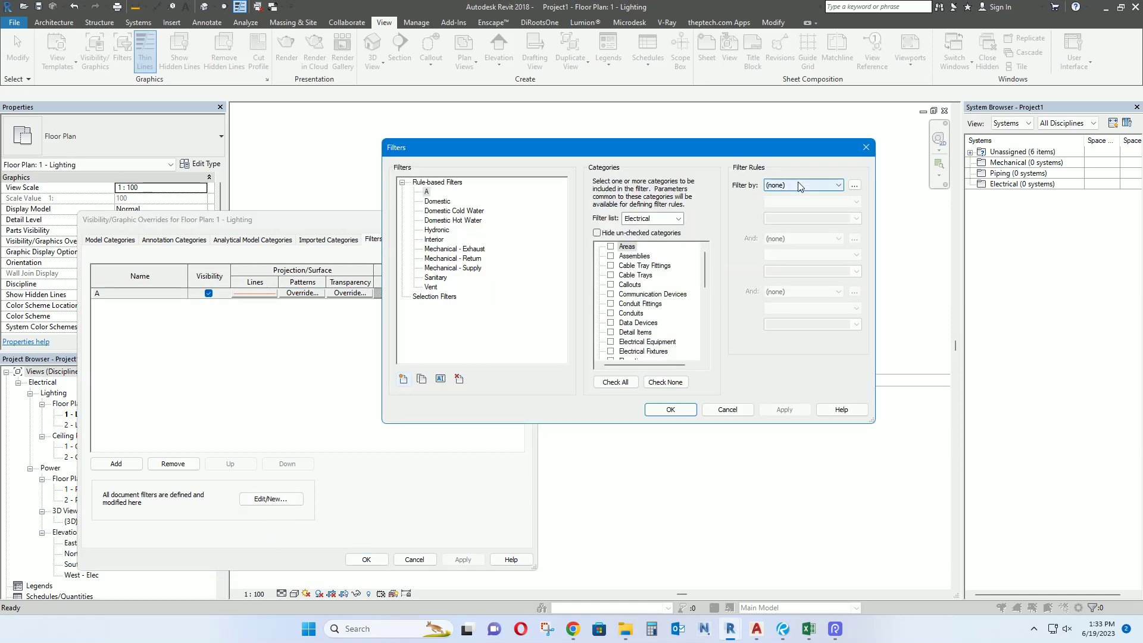
left_click(798, 186)
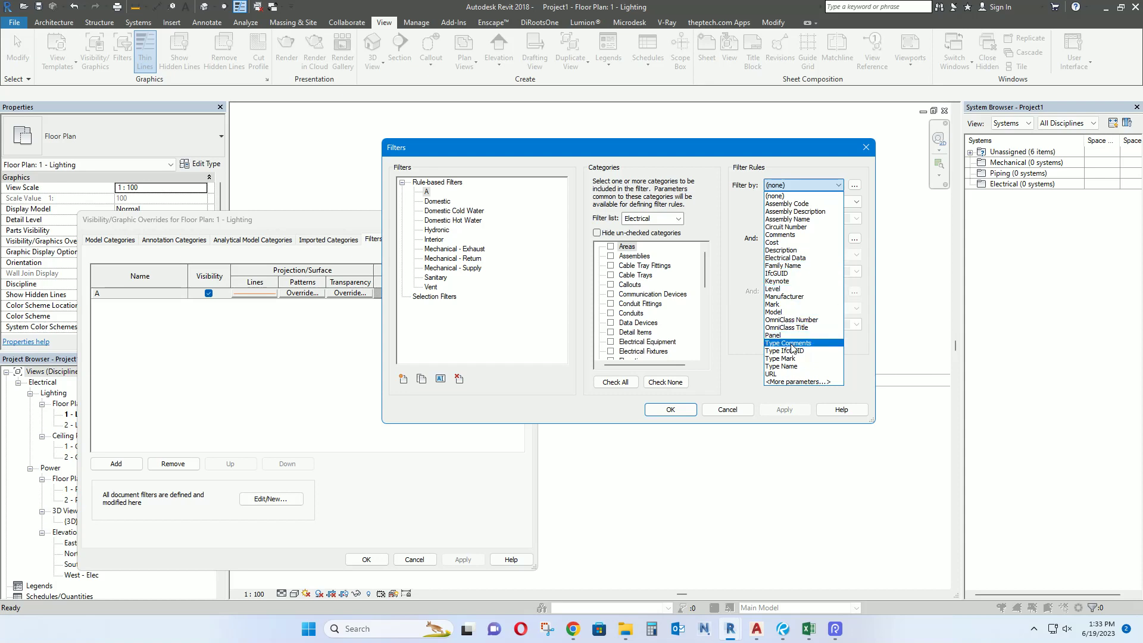
left_click(813, 266)
left_click(840, 219)
left_click(855, 220)
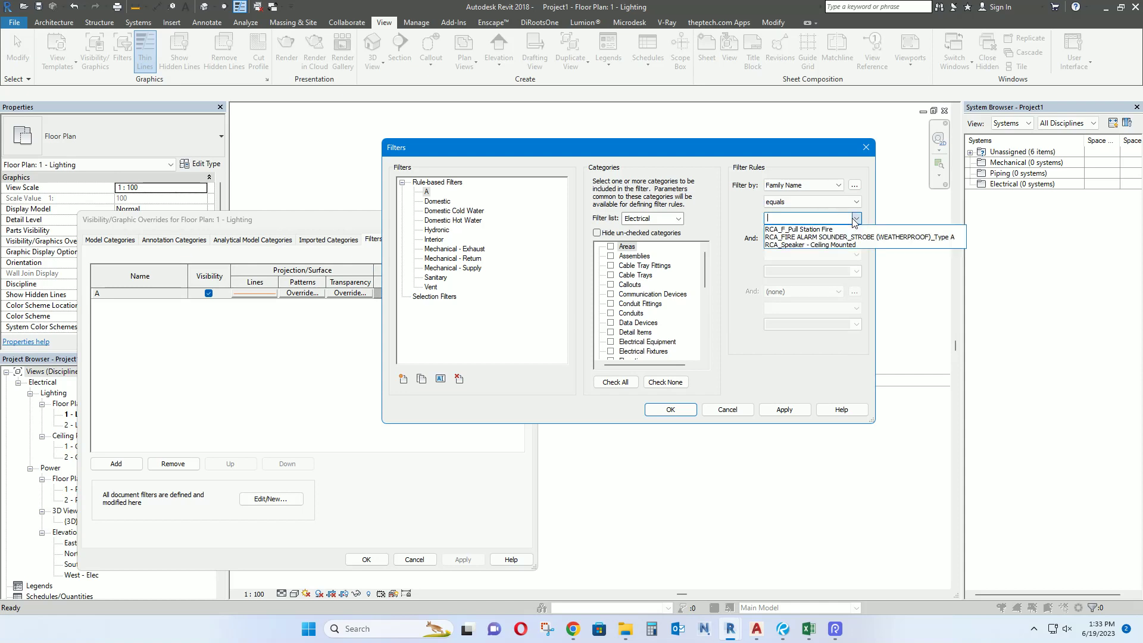
left_click(811, 230)
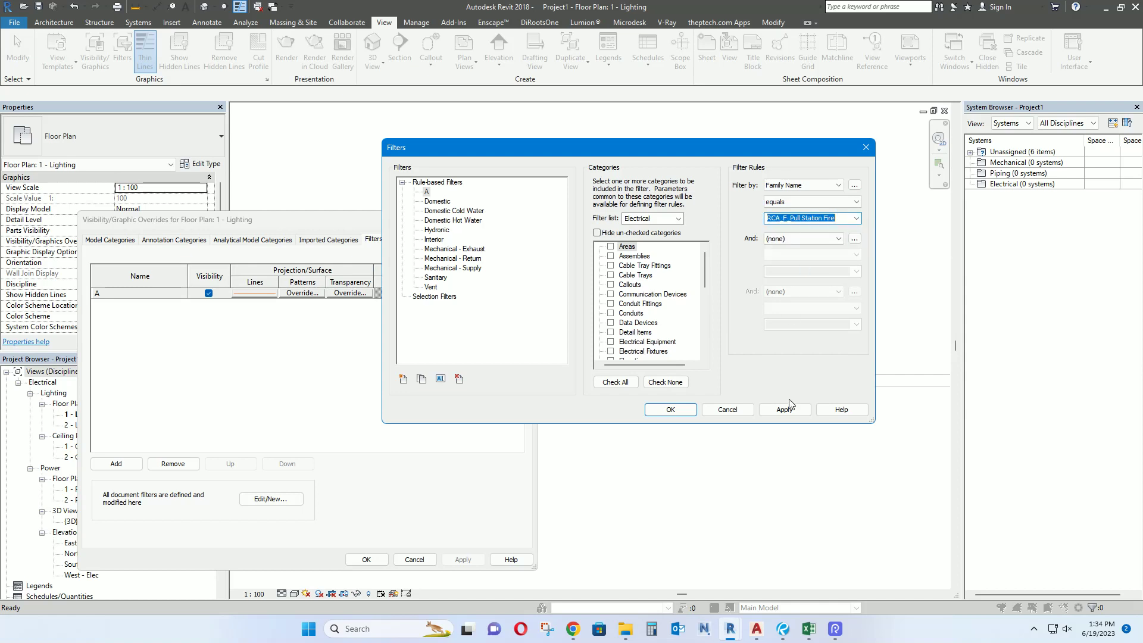
left_click(784, 410)
left_click(664, 410)
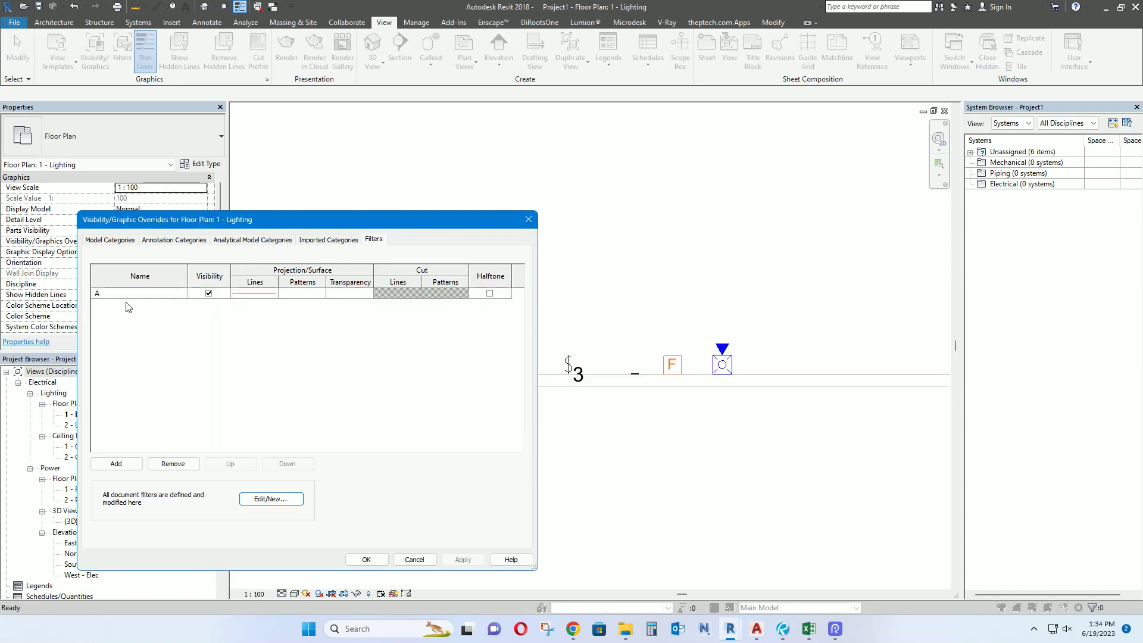
- Test filter A by toggling its Visibility off and back on with Apply
left_click(208, 293)
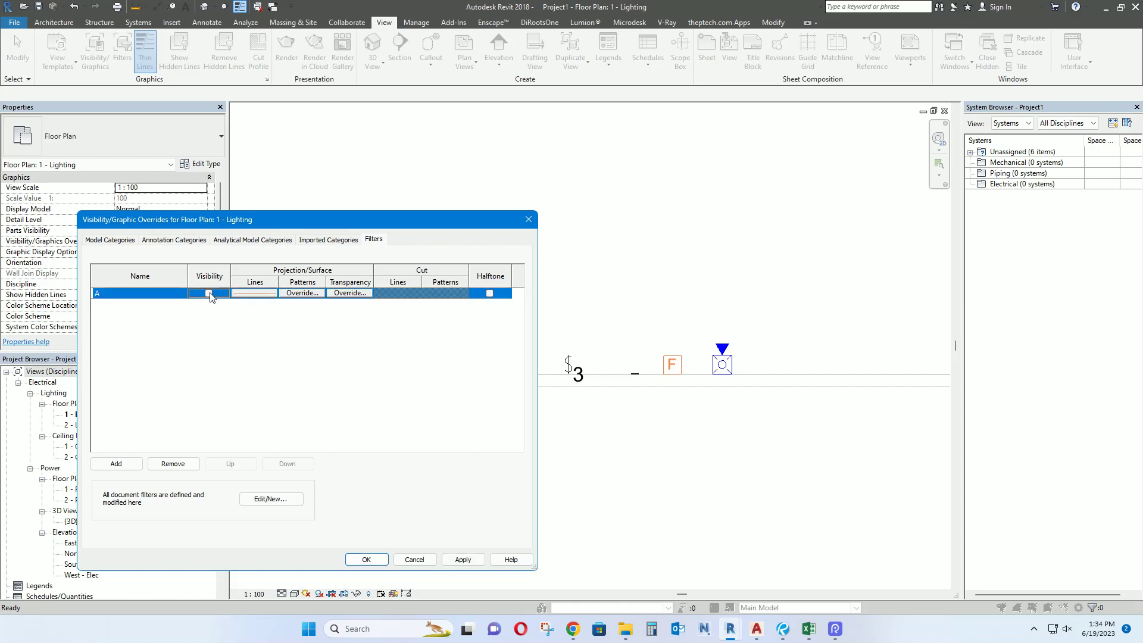
left_click(455, 560)
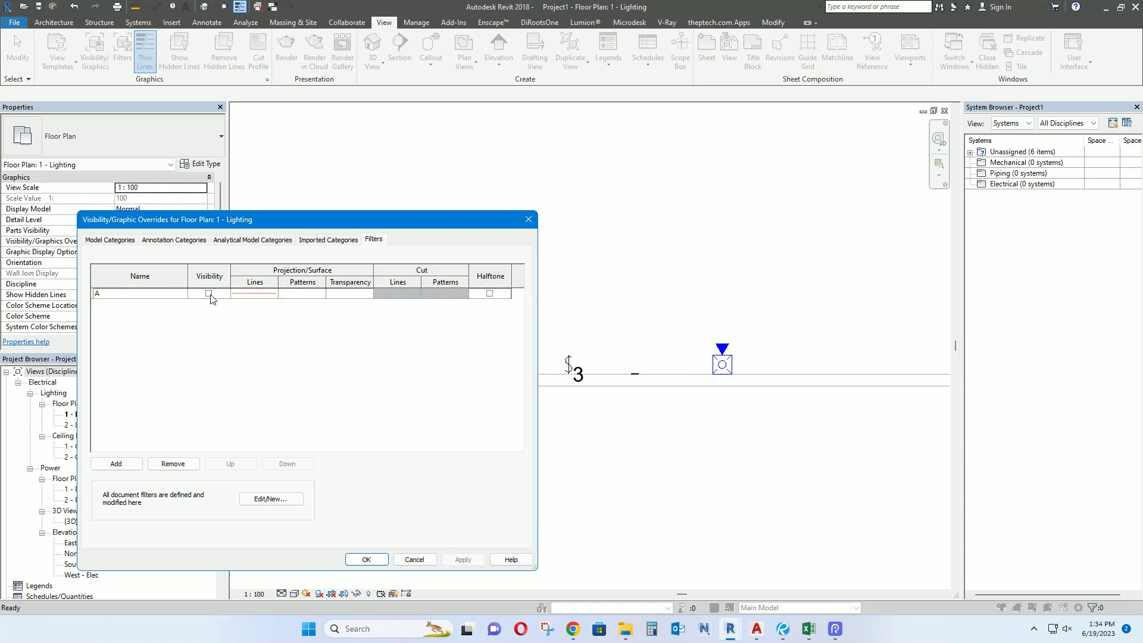
left_click(209, 293)
left_click(463, 560)
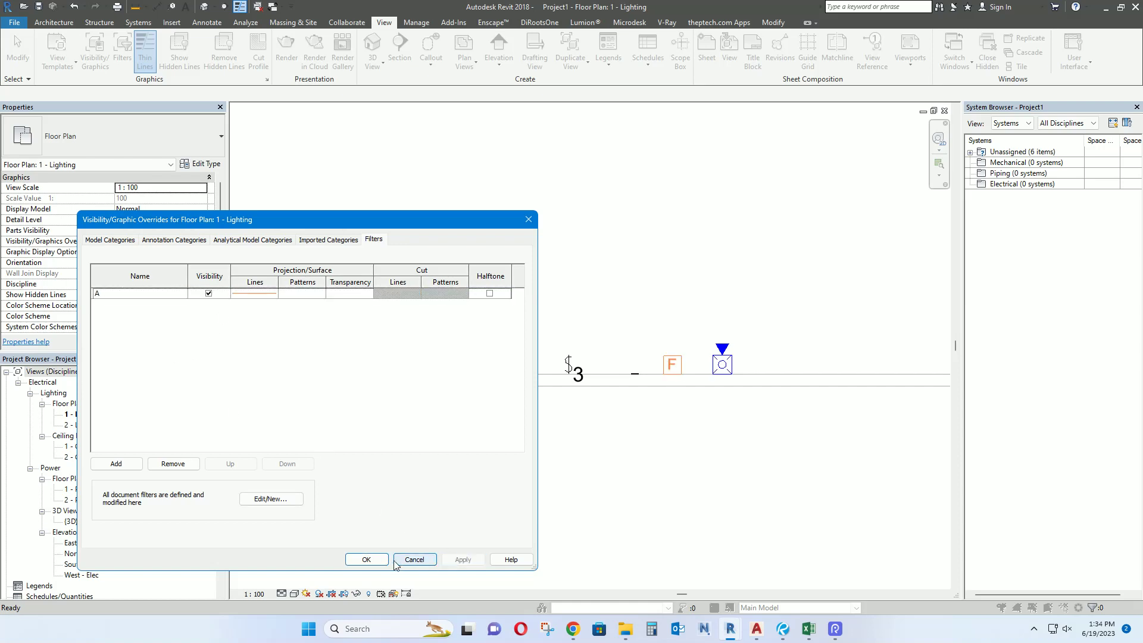
left_click(112, 464)
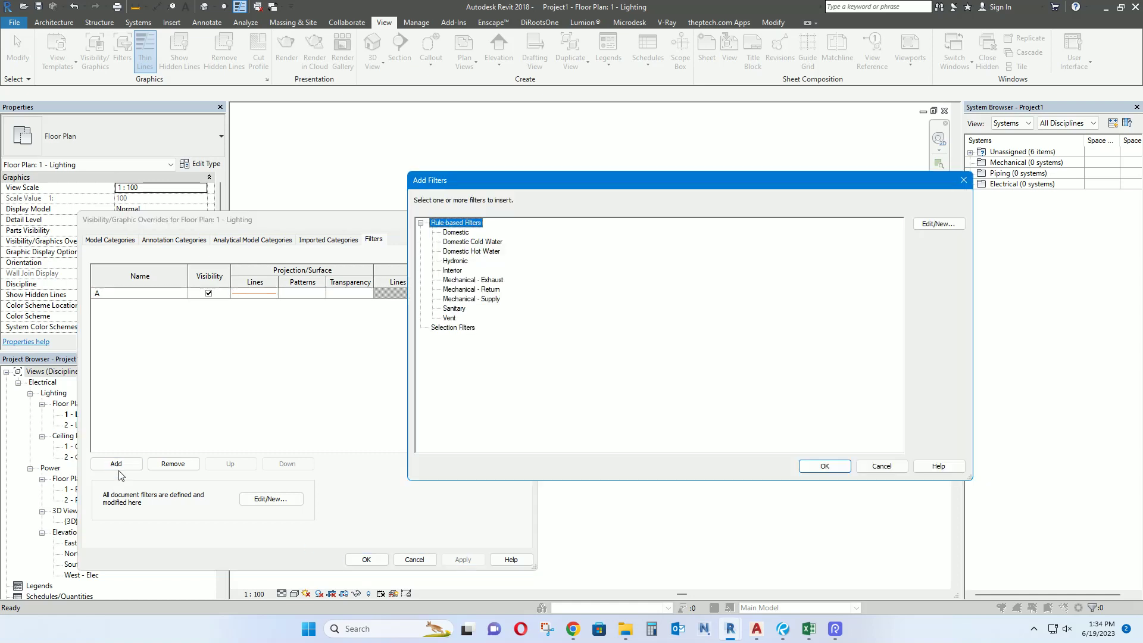
- Create a new filter named B covering the Fire Alarm Devices category
left_click(939, 224)
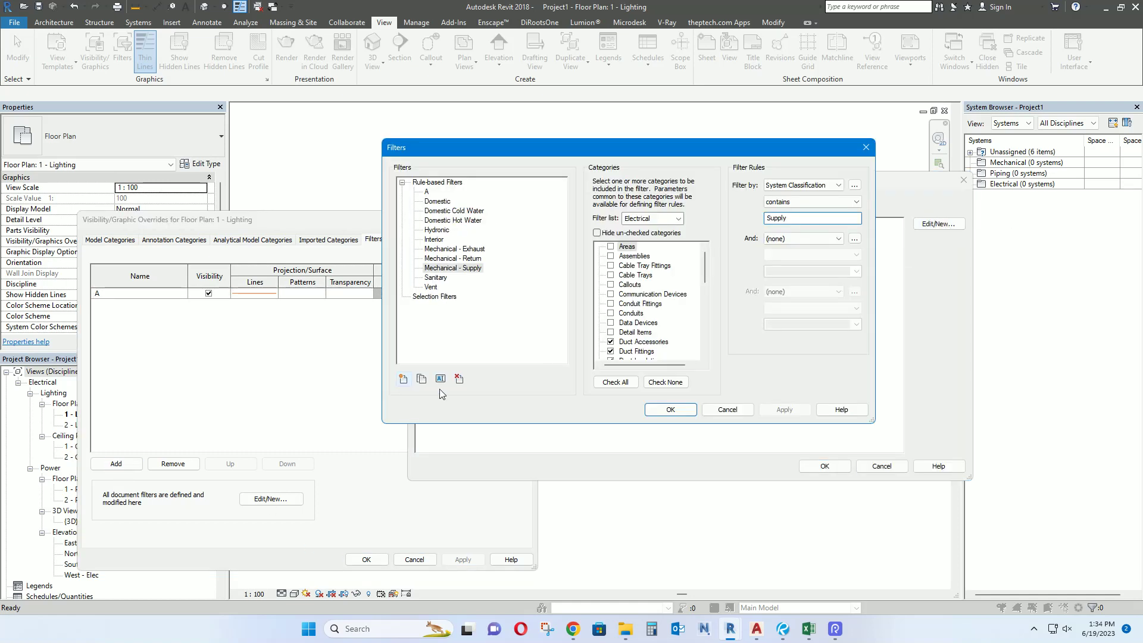
left_click(403, 379)
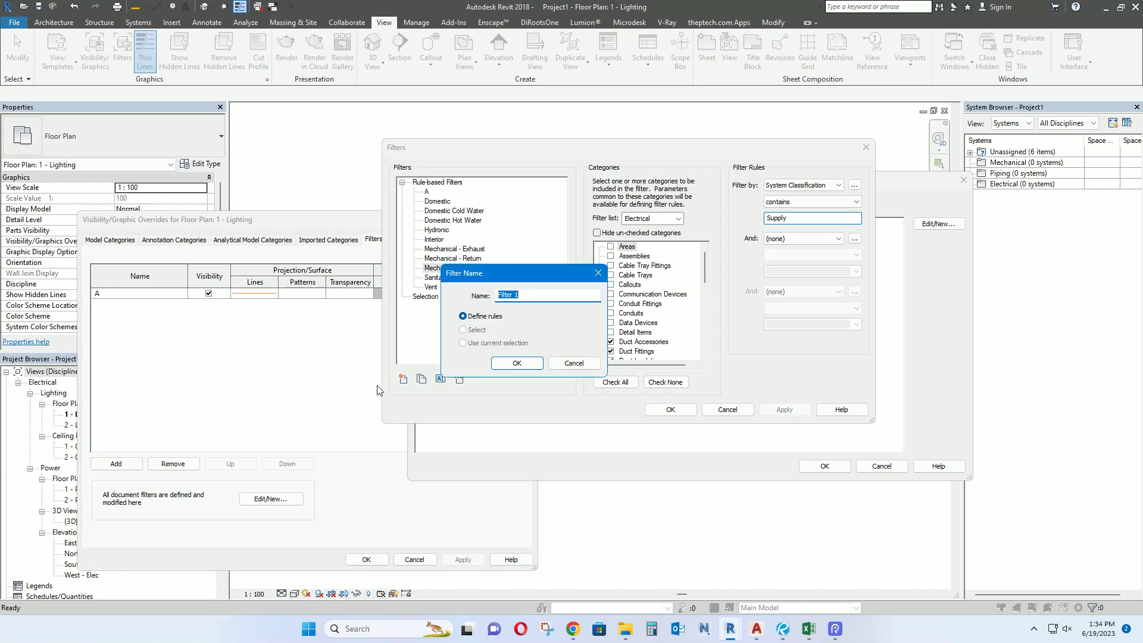
left_click(517, 364)
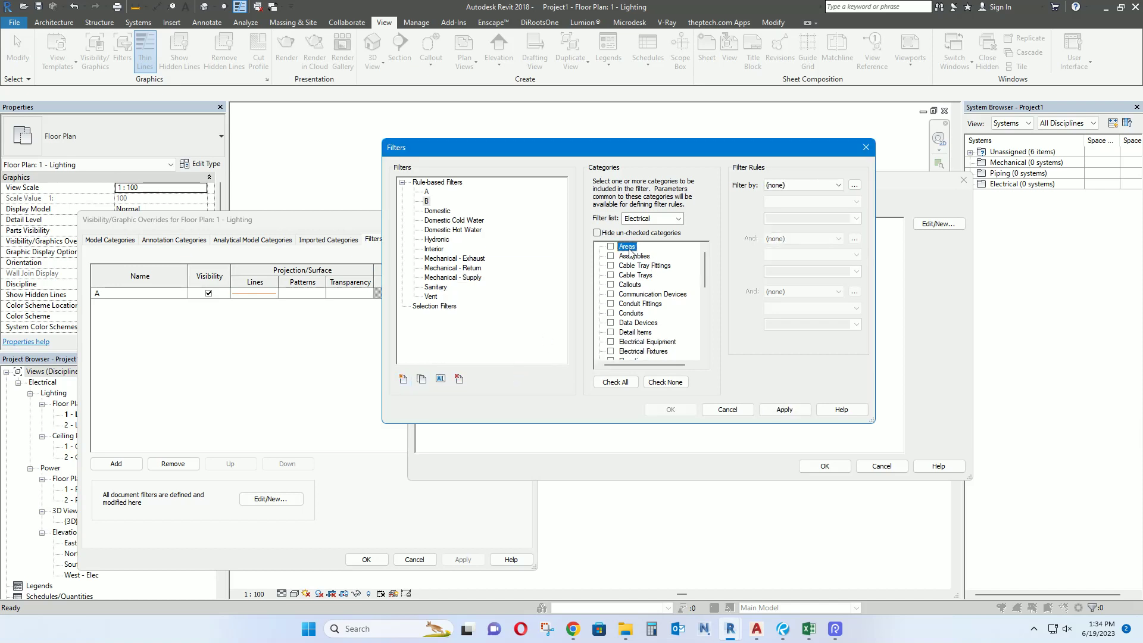
scroll(629, 253, "down", 1)
left_click(649, 342)
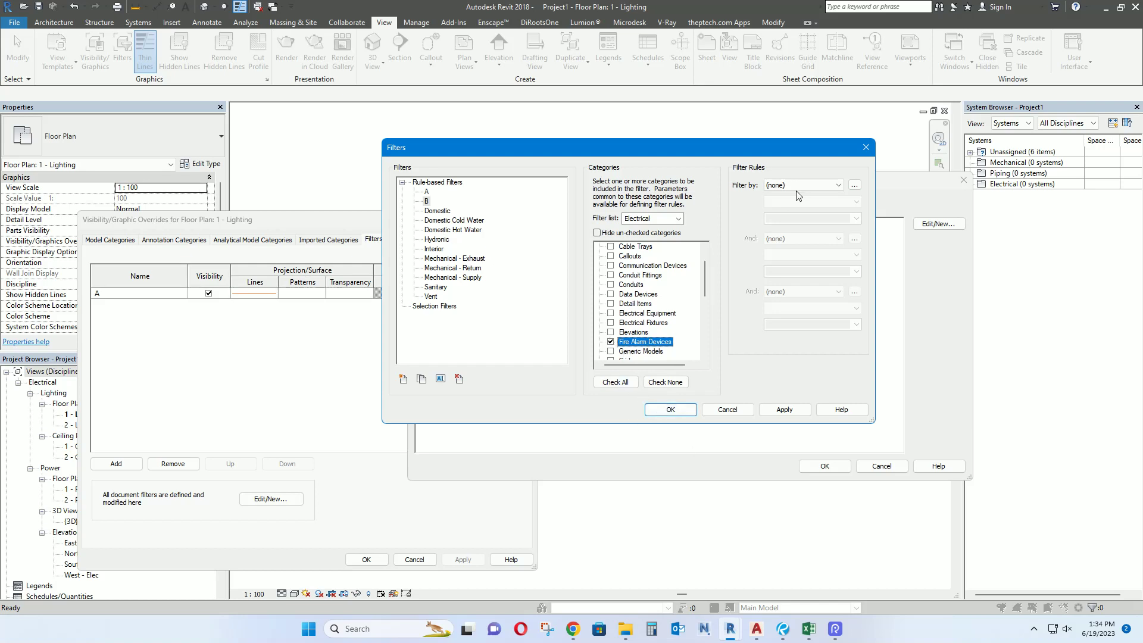
- Give filter B the rule Family Name does not equal RCA_F_Pull Station Fire, then add it
left_click(821, 185)
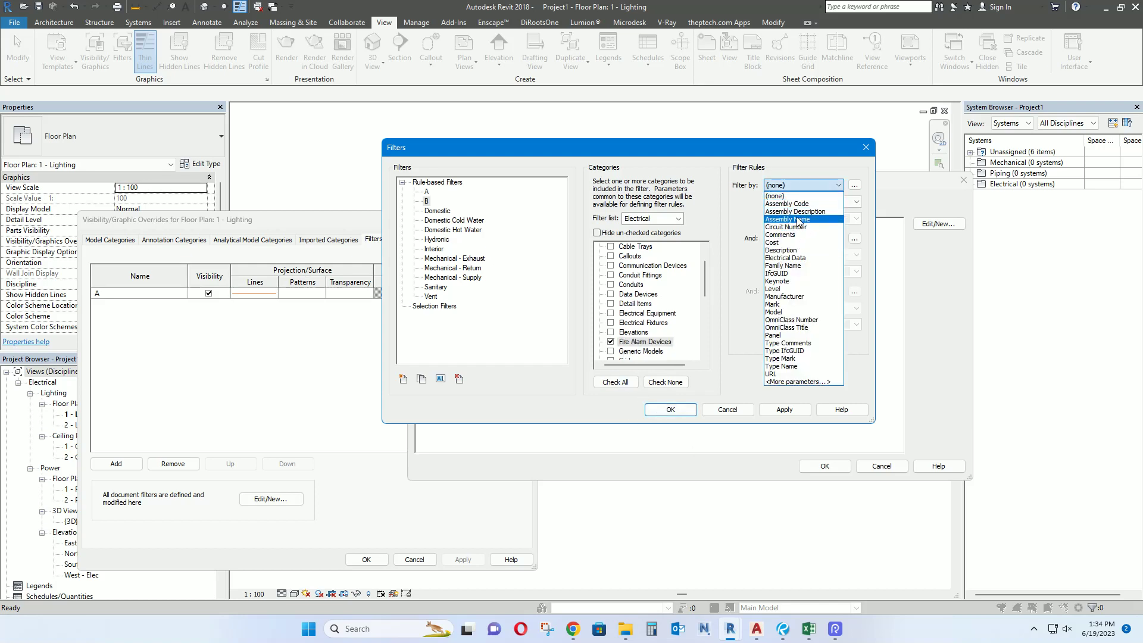
left_click(795, 266)
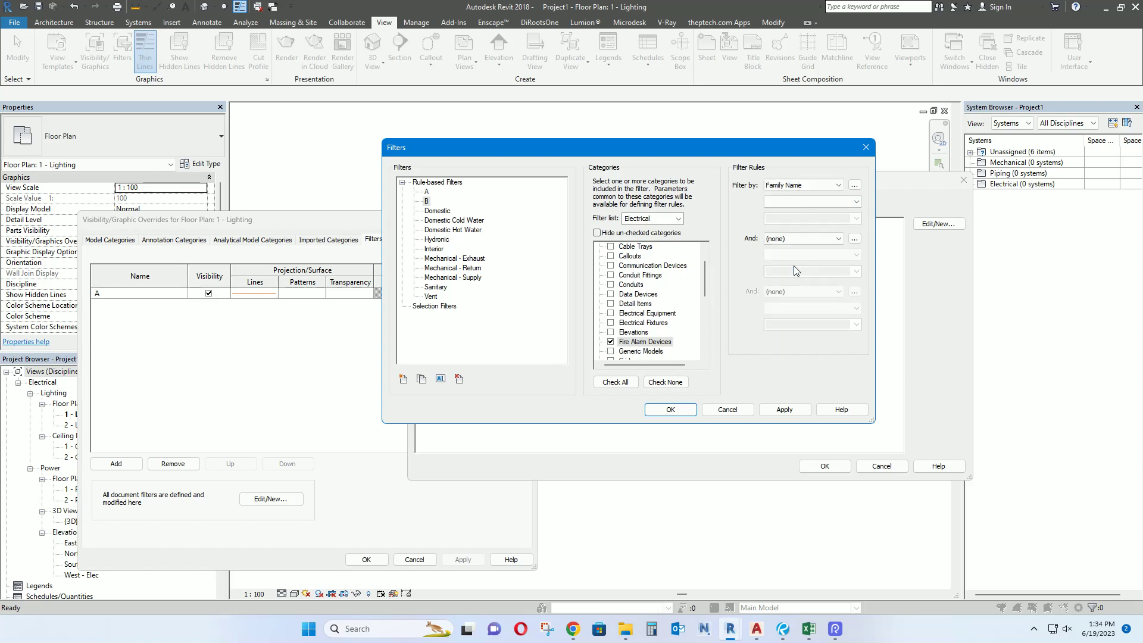
left_click(809, 202)
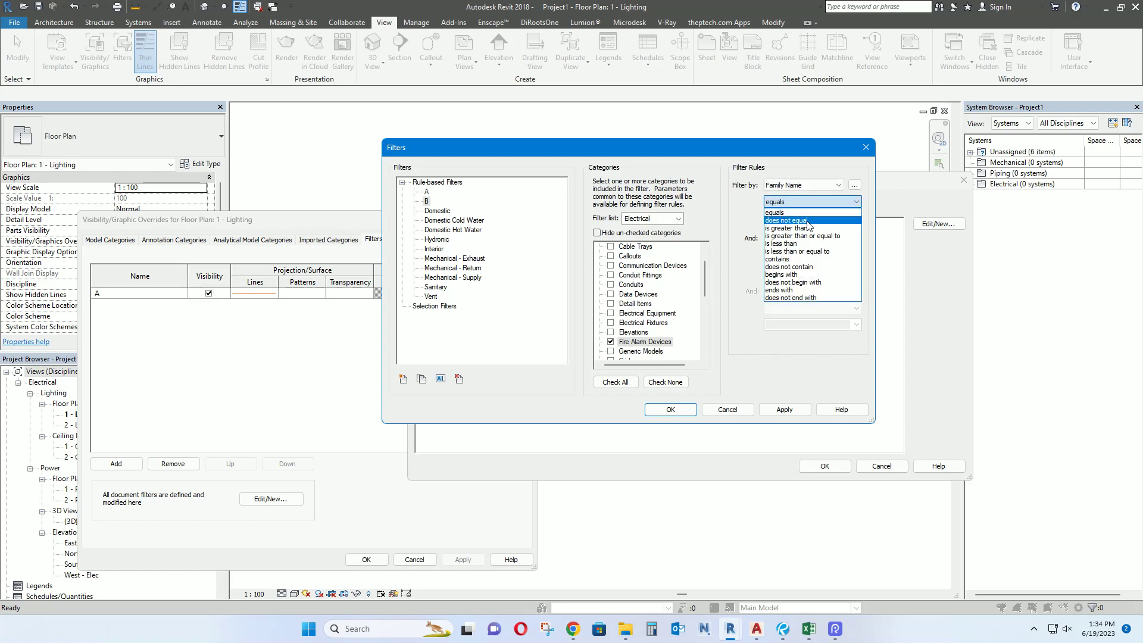
left_click(810, 220)
left_click(856, 218)
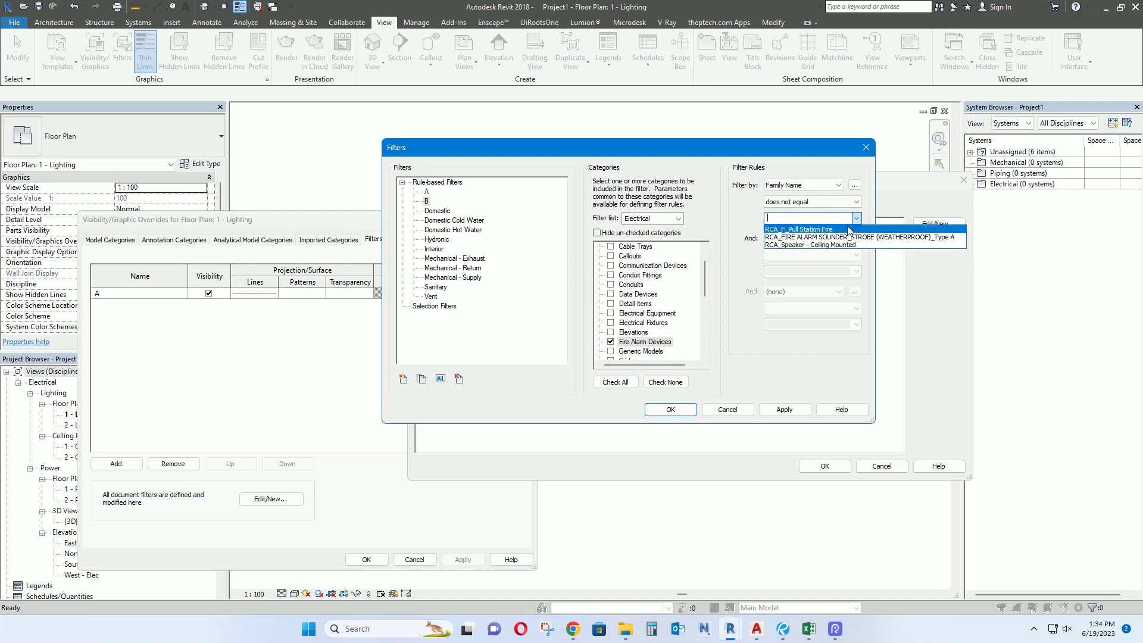
left_click(810, 231)
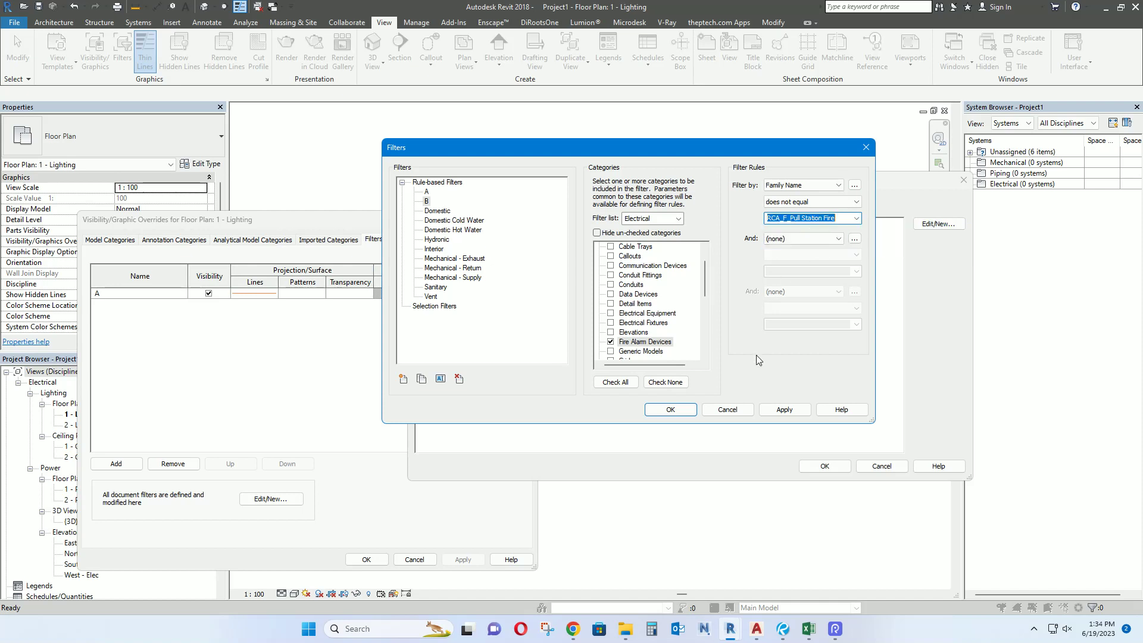
left_click(784, 410)
left_click(670, 410)
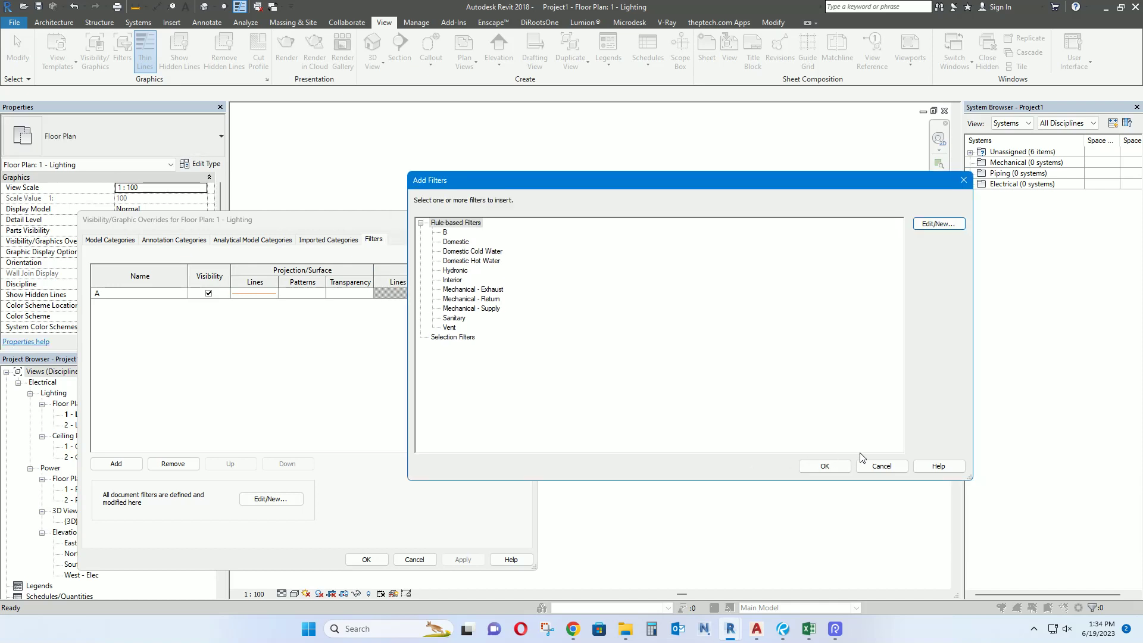
left_click(445, 233)
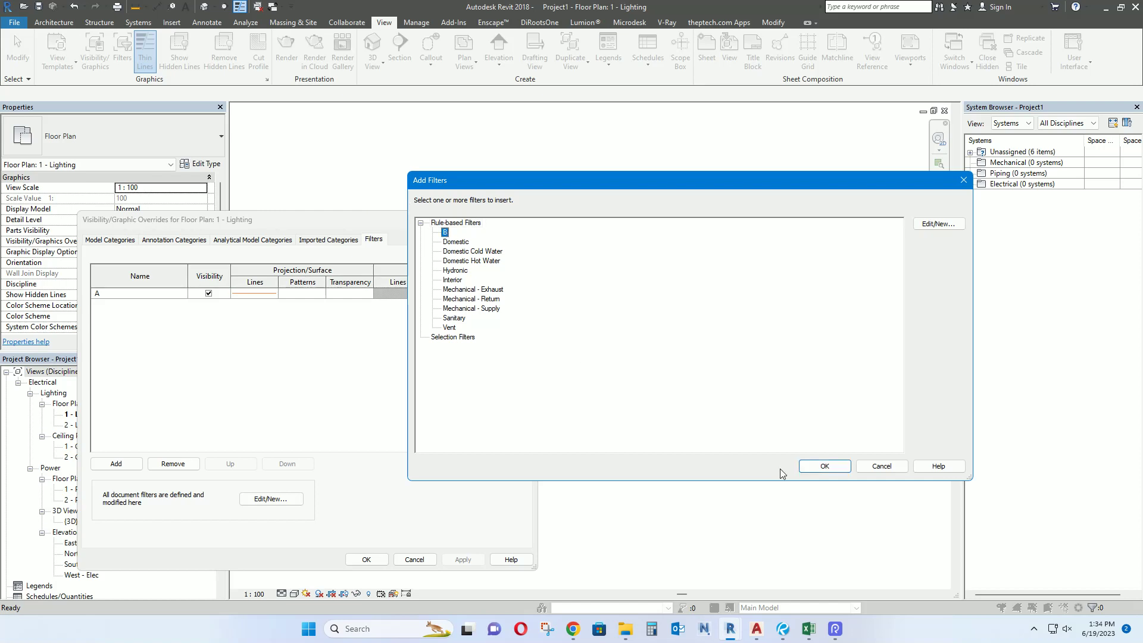
left_click(824, 467)
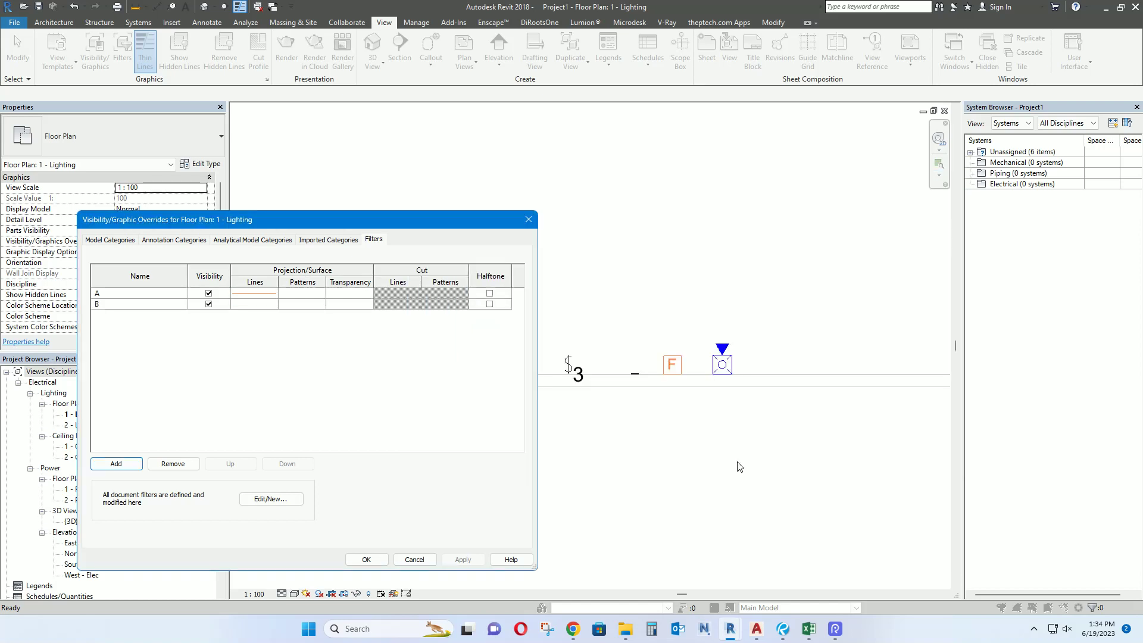
left_click(208, 304)
left_click(463, 559)
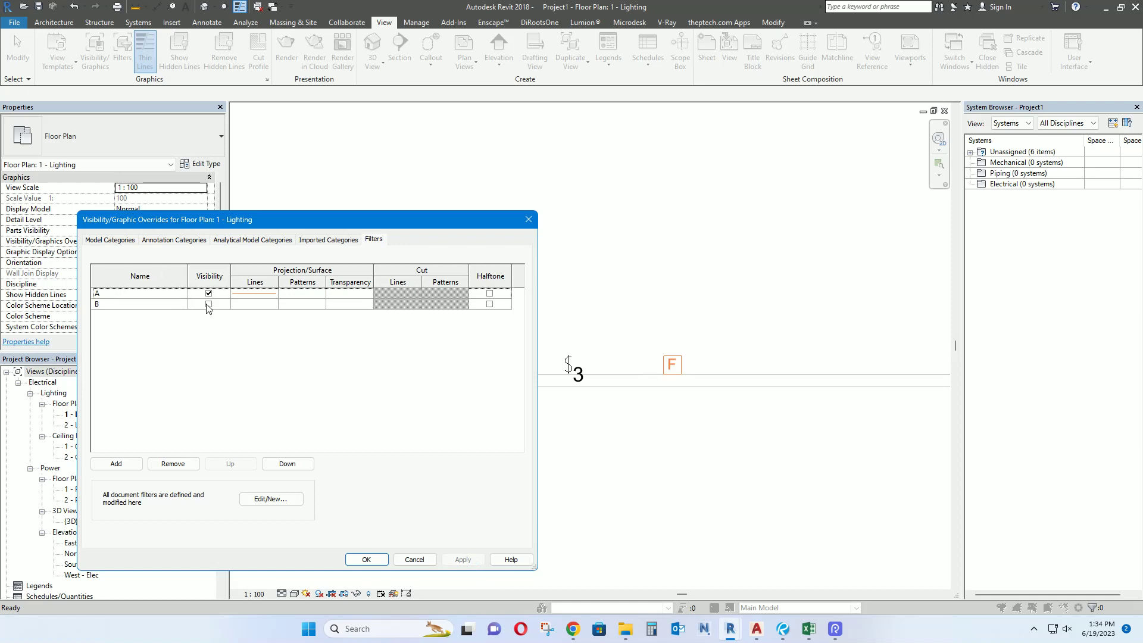
left_click(209, 304)
left_click(459, 558)
left_click(208, 293)
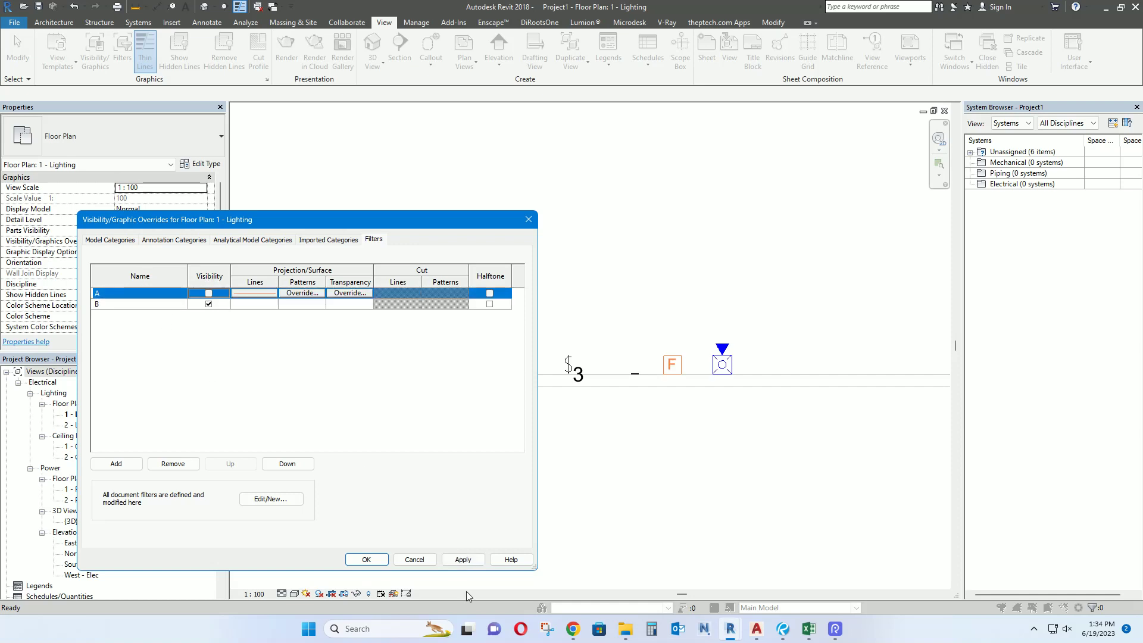
left_click(466, 560)
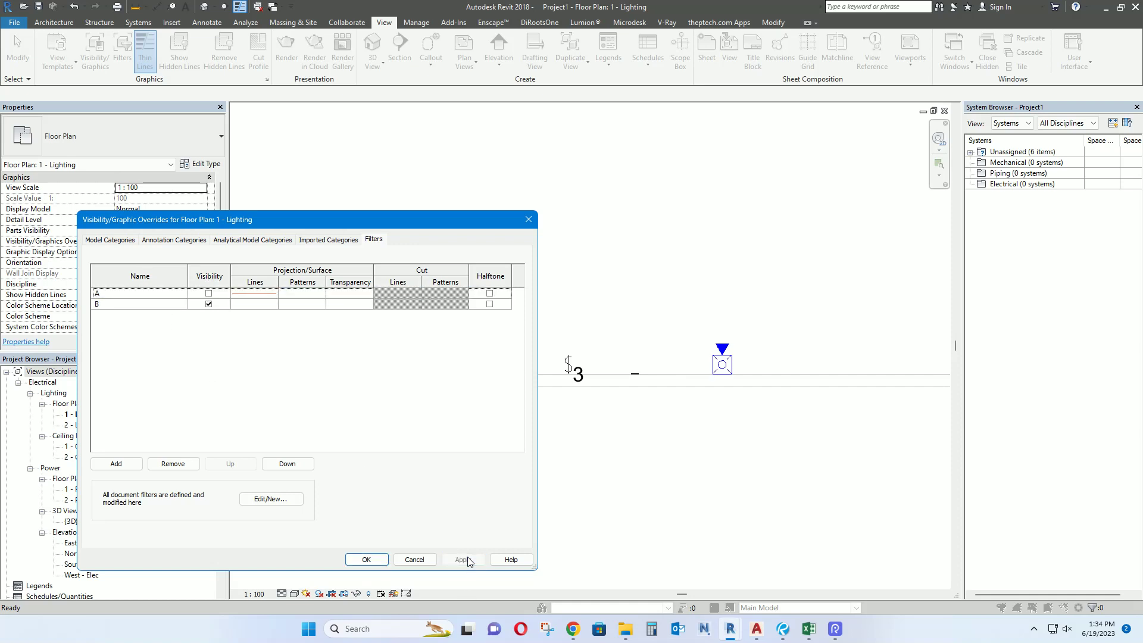
left_click(208, 293)
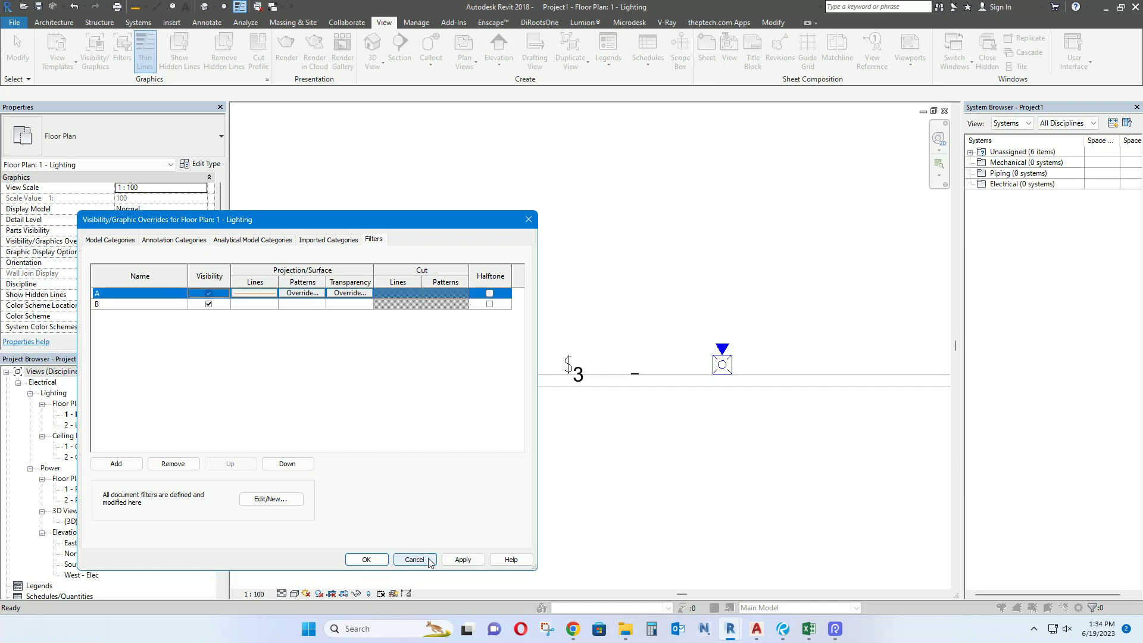
left_click(458, 557)
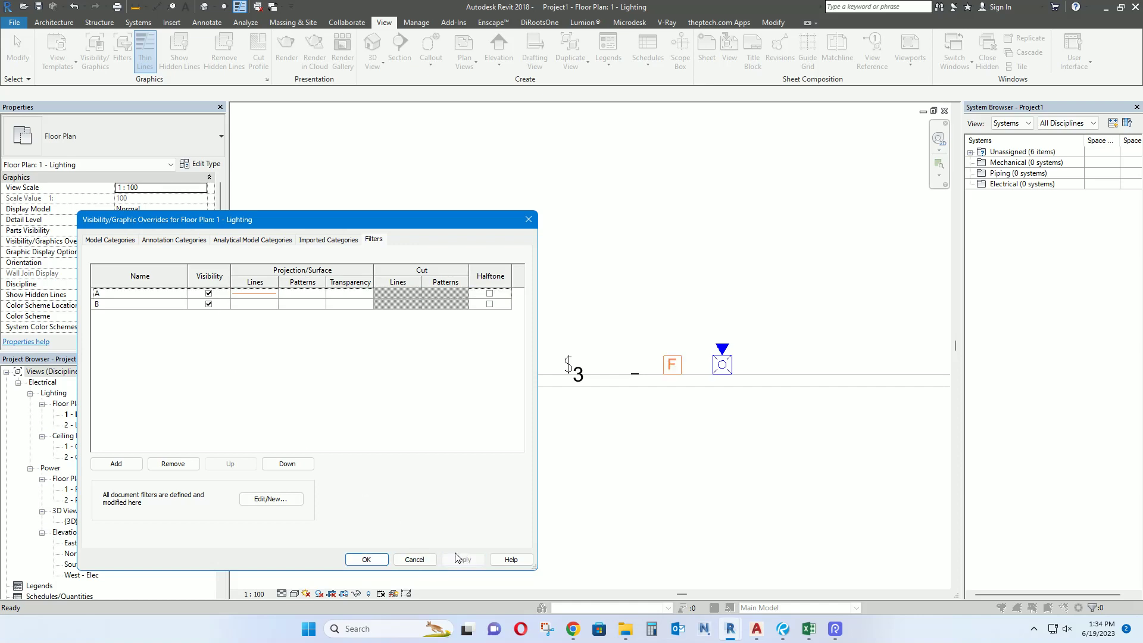
- Check Electrical Fixtures in filter B's categories and apply the change
left_click_drag(311, 220, 442, 406)
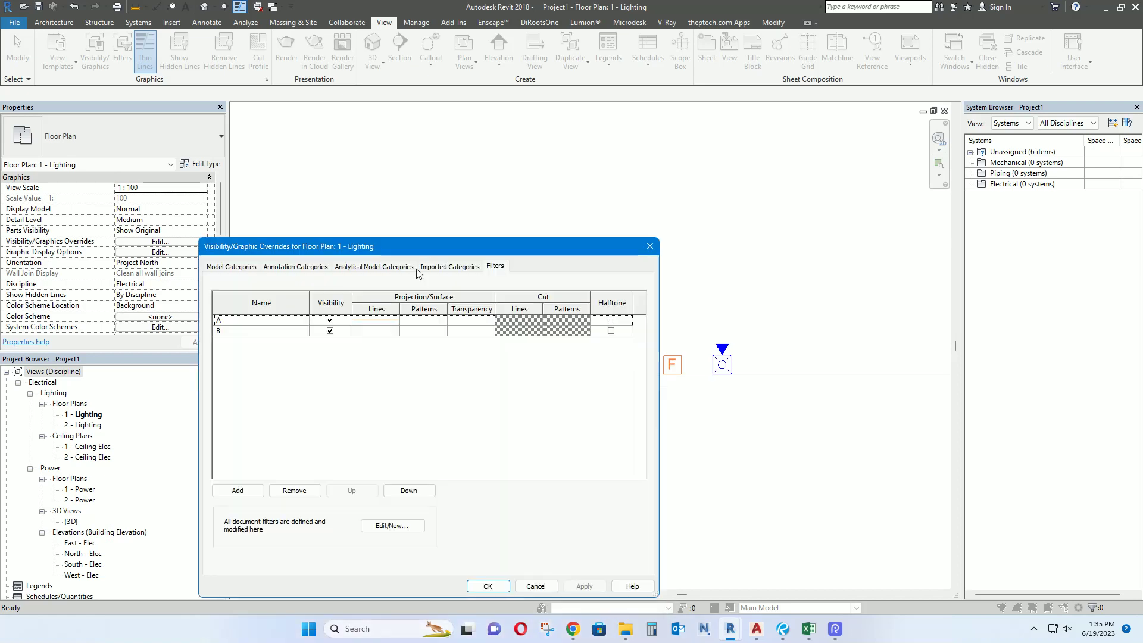
left_click(230, 333)
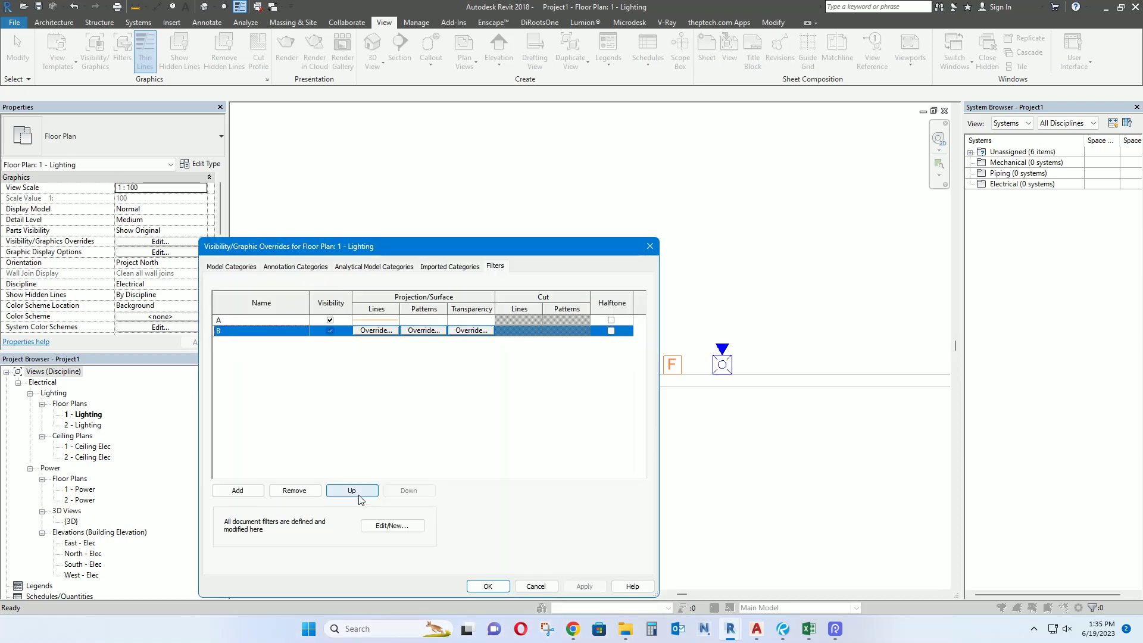
left_click(391, 526)
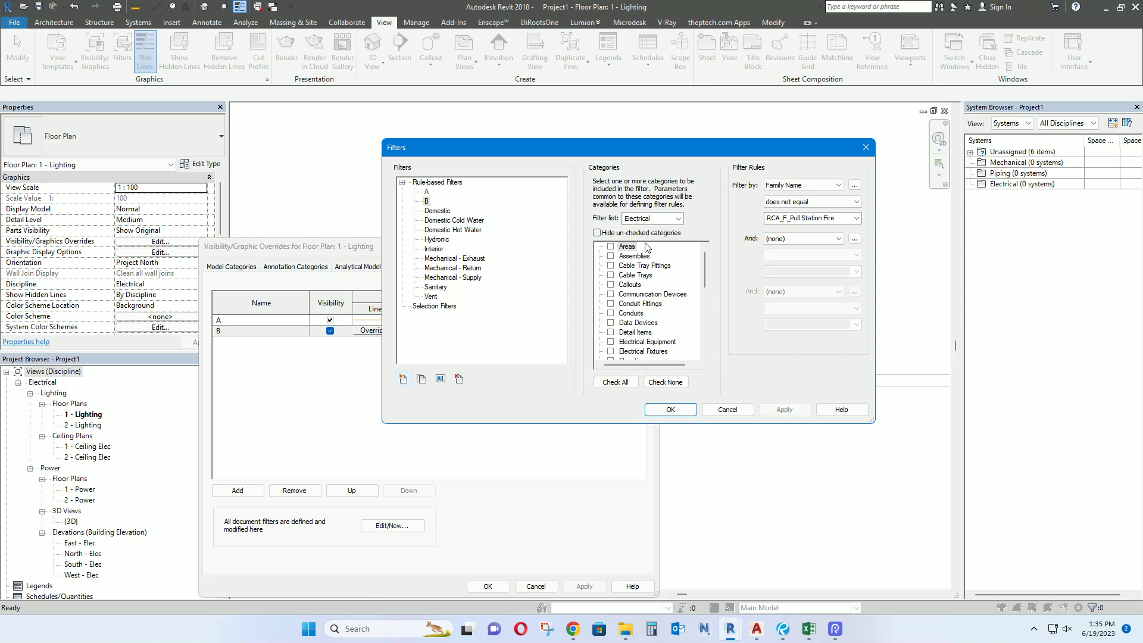
left_click_drag(705, 266, 706, 286)
left_click(647, 293)
left_click(610, 294)
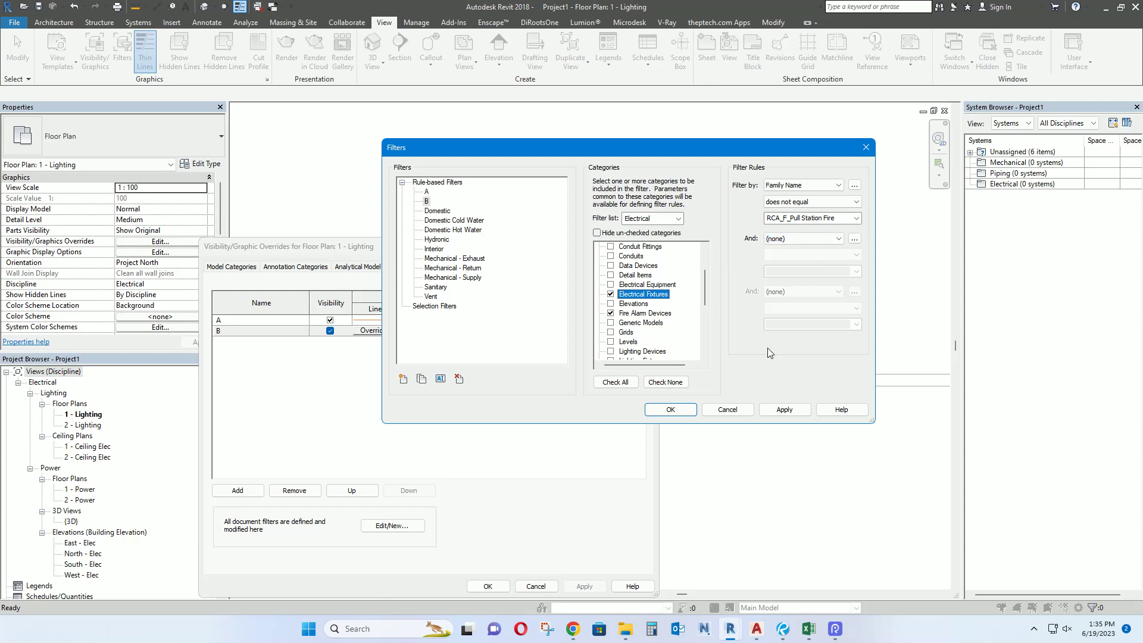
left_click(784, 410)
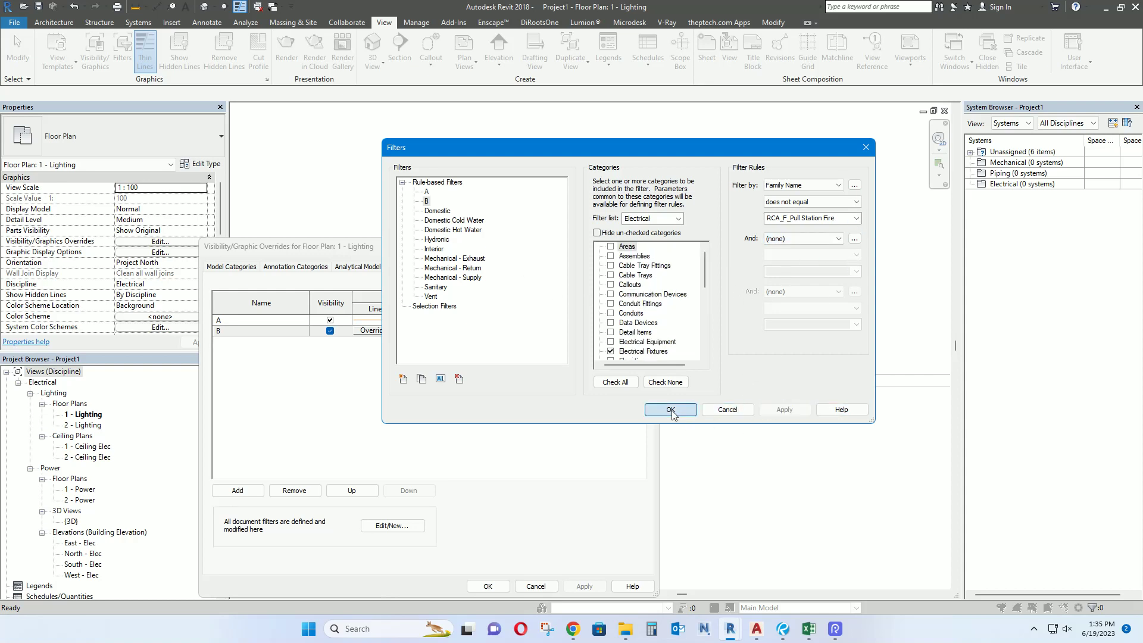
left_click(670, 411)
left_click_drag(405, 252, 408, 422)
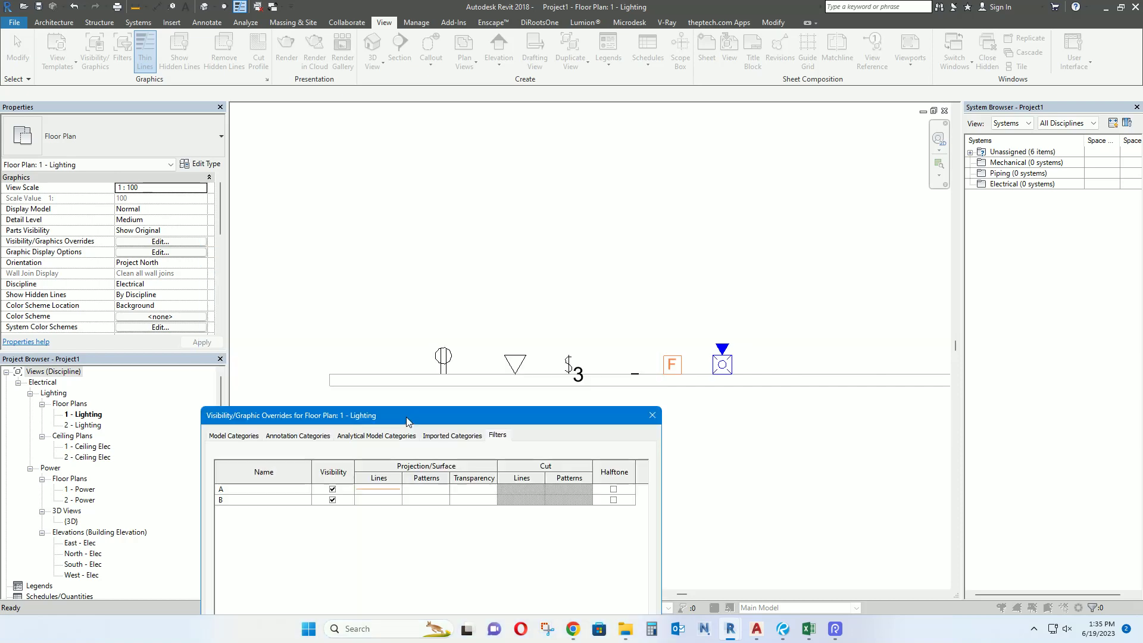
- Hide filter B's devices in the lighting plan and check the result
left_click(333, 501)
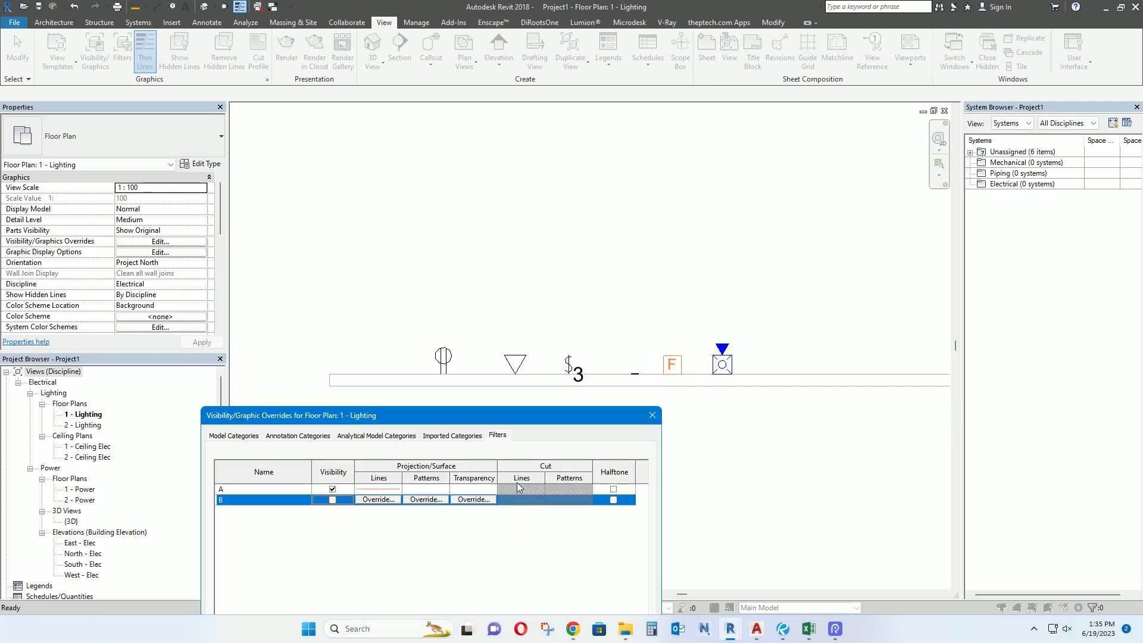
left_click_drag(513, 422, 425, 203)
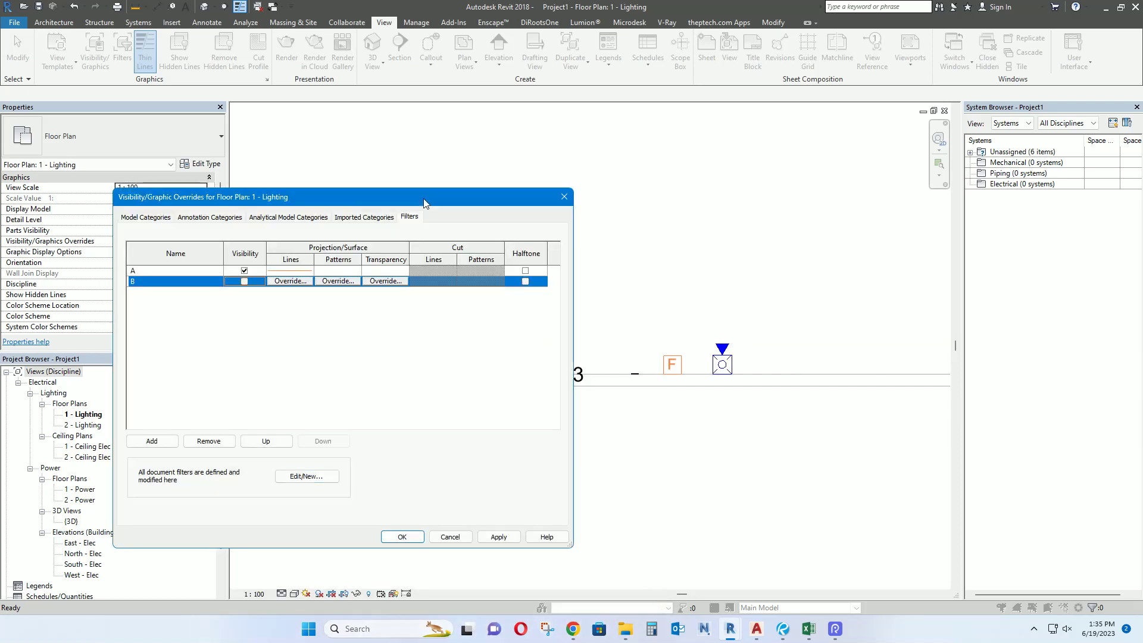
left_click(500, 537)
left_click_drag(456, 194, 517, 451)
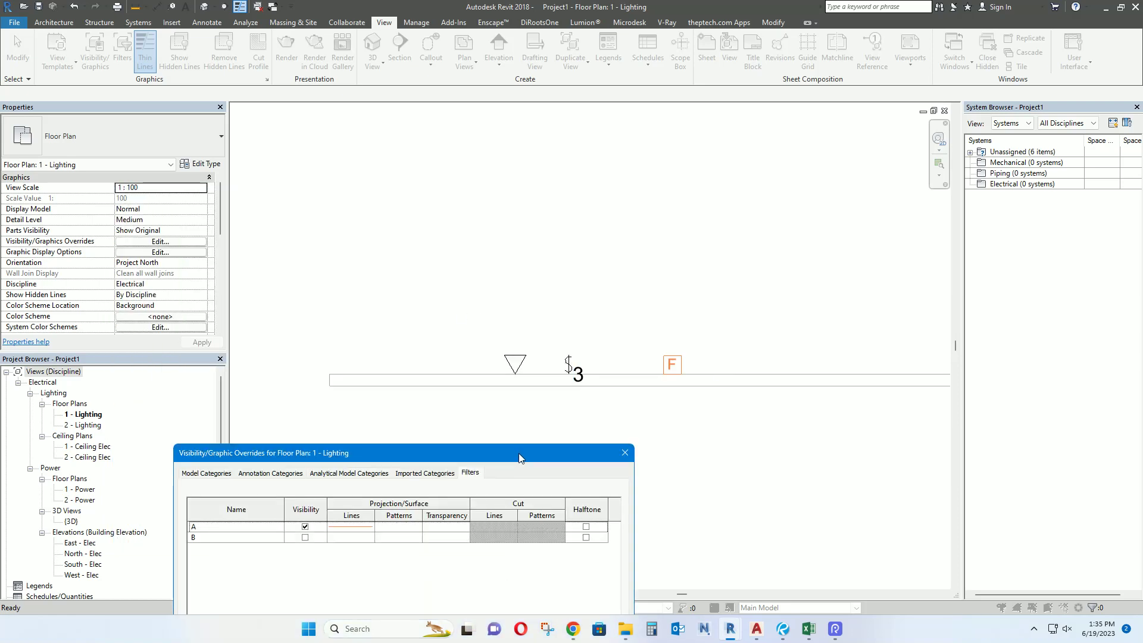
left_click_drag(517, 452, 346, 244)
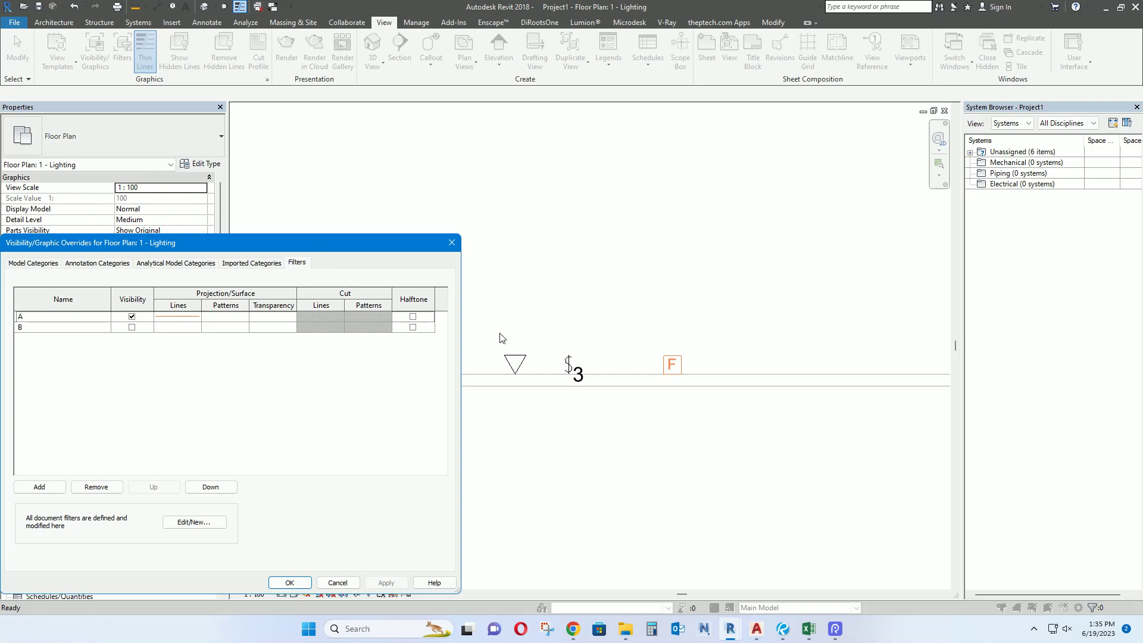
left_click_drag(186, 243, 565, 341)
- Turn filter B's visibility back on so the receptacle and sounder strobe reappear
left_click(510, 426)
mouse_move(782, 628)
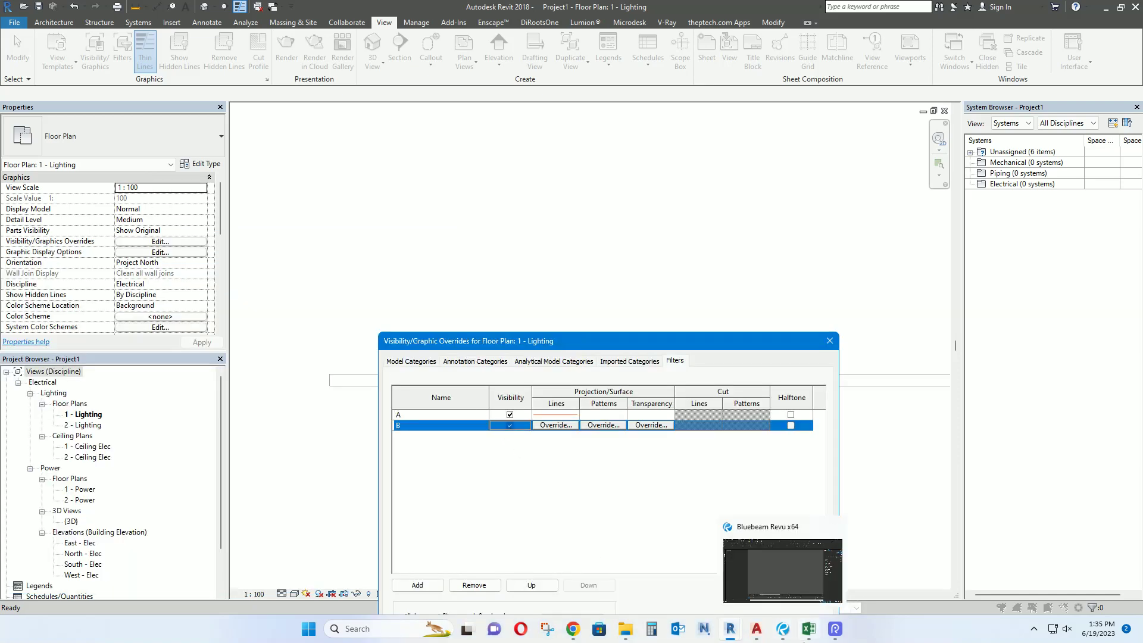
left_click_drag(566, 344, 421, 216)
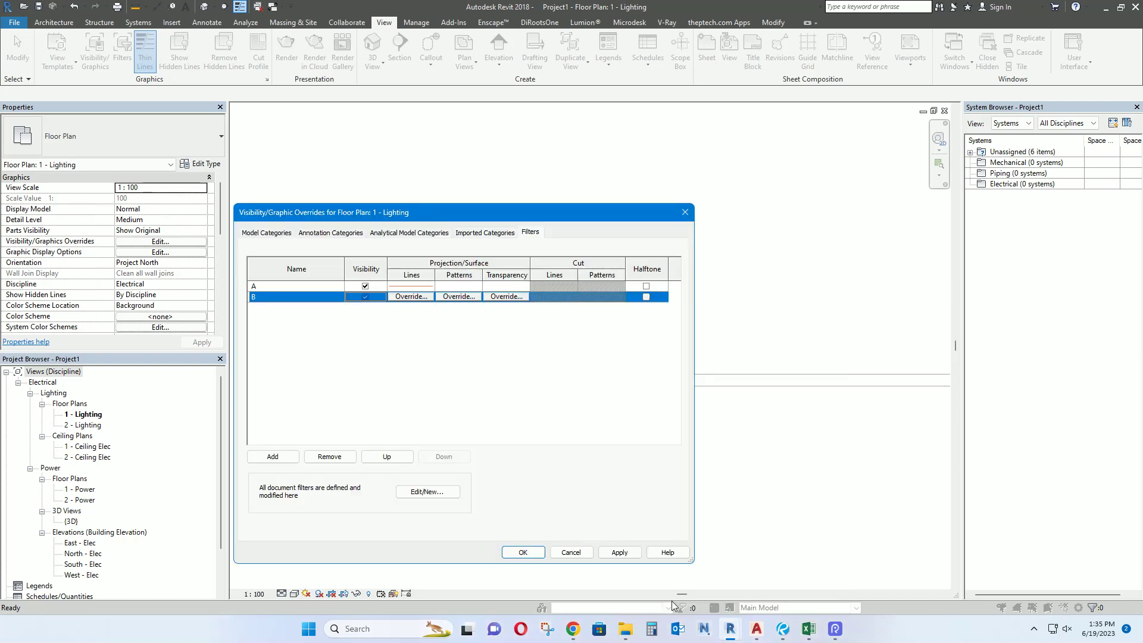
left_click(619, 552)
left_click(523, 552)
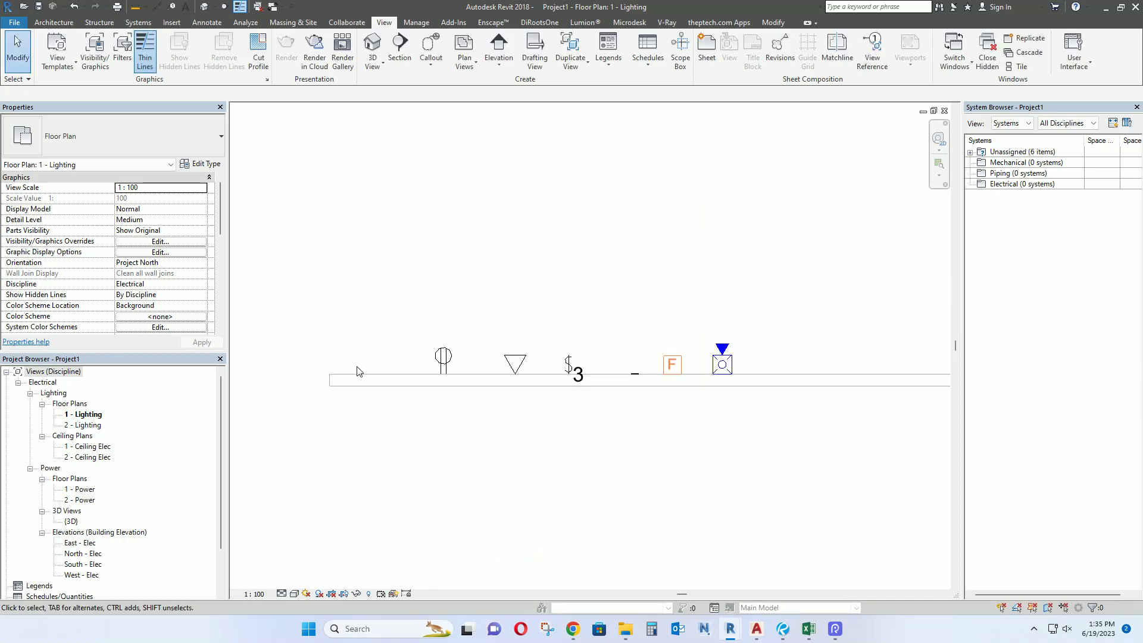
left_click(440, 356)
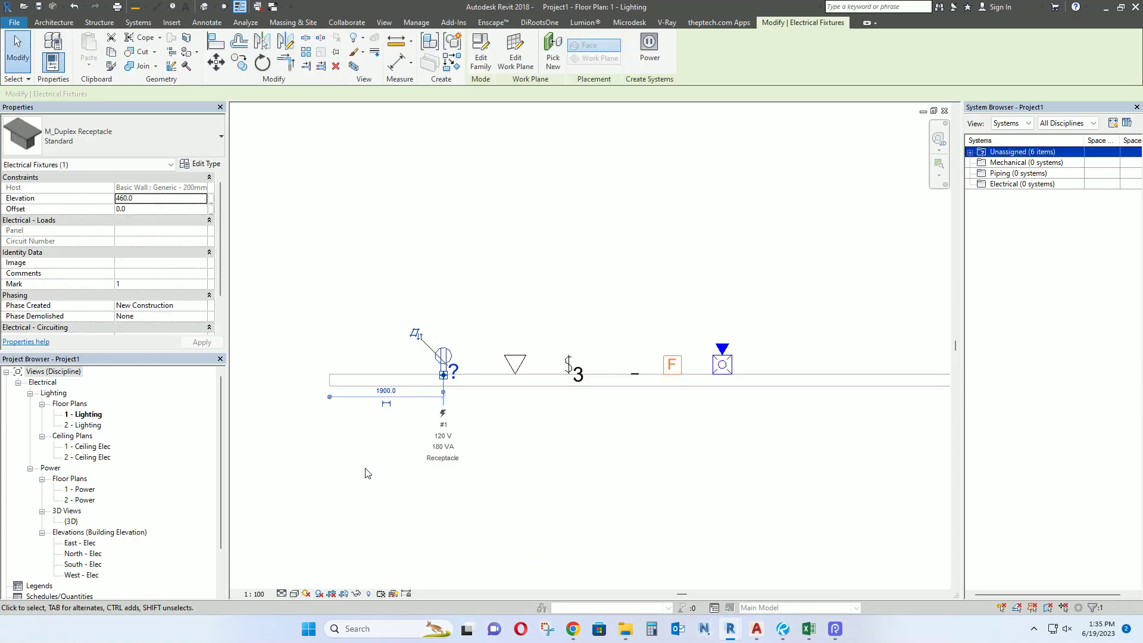
left_click(368, 474)
left_click(86, 60)
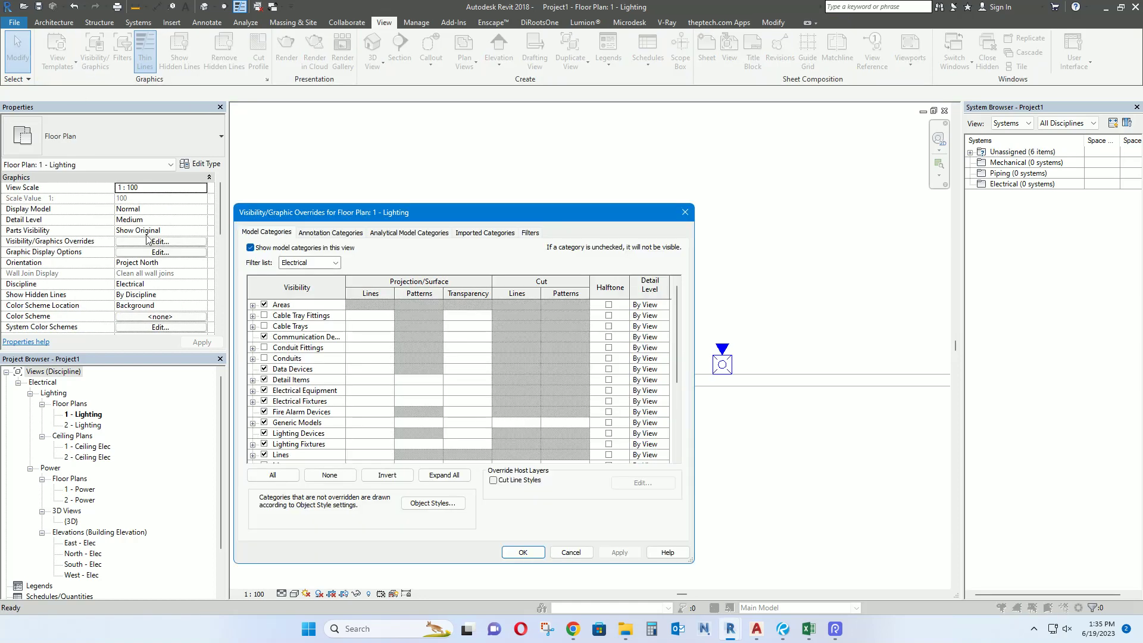
- Edit filter B so its categories also include Lighting Fixtures and Data Devices
left_click(530, 232)
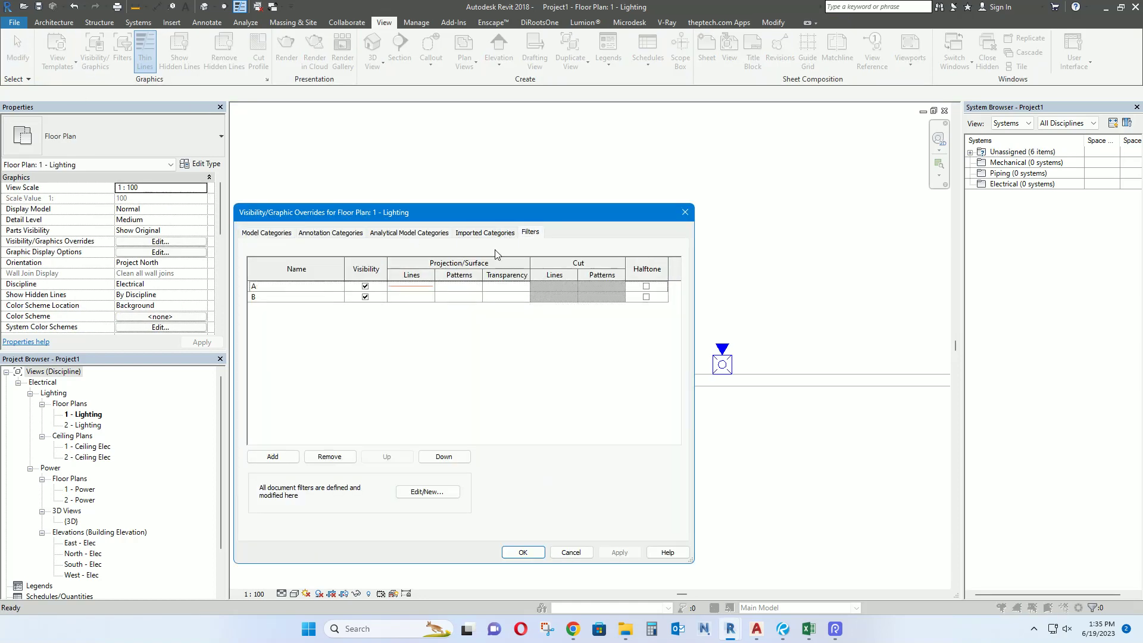
left_click(316, 298)
left_click(426, 492)
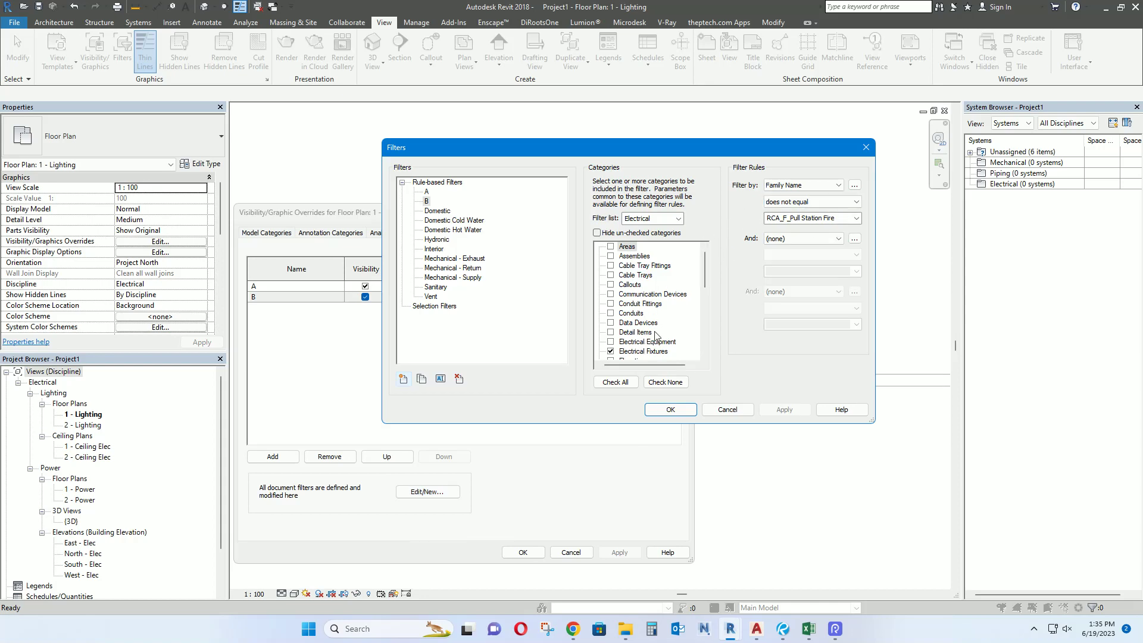
left_click_drag(703, 266, 717, 300)
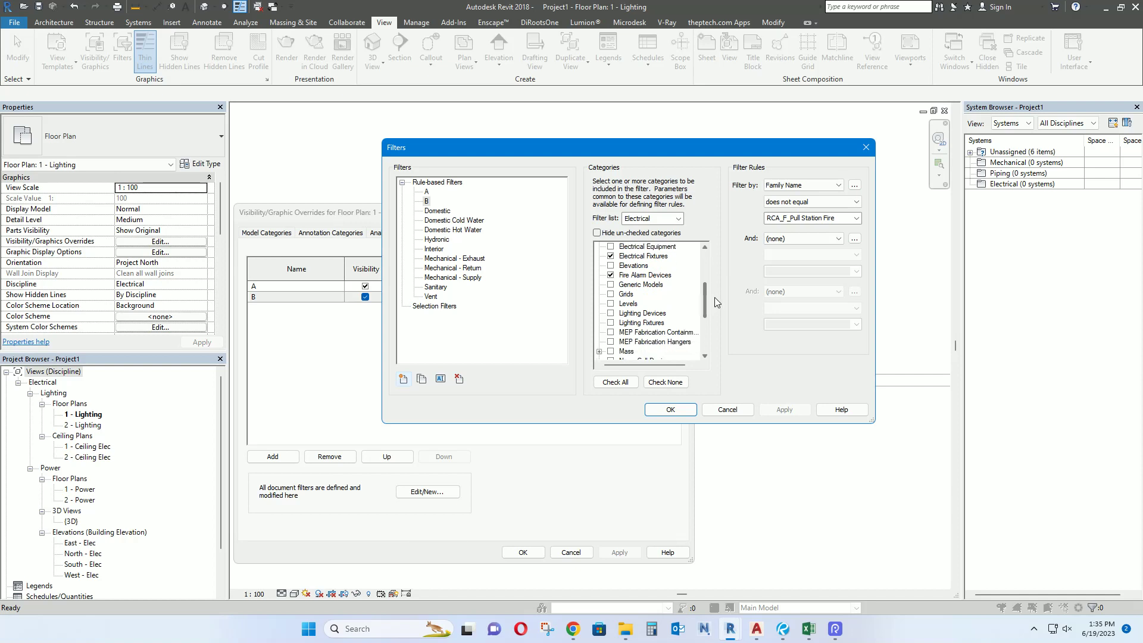
left_click(652, 315)
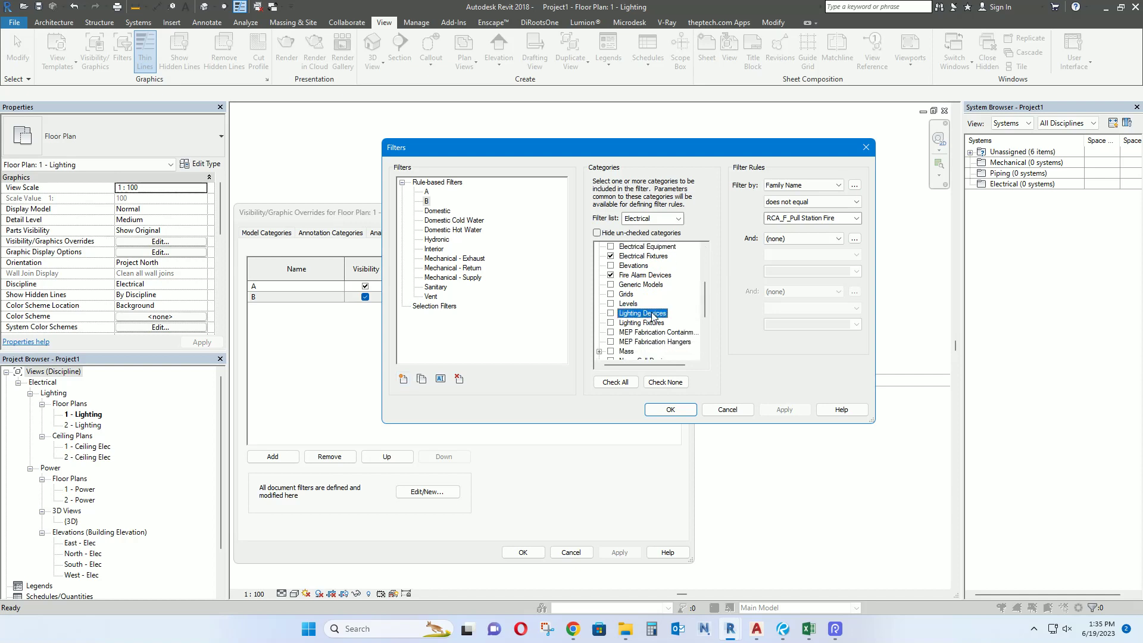
left_click(611, 323)
mouse_move(707, 305)
left_mouse_down()
mouse_move(709, 337)
mouse_move(707, 296)
left_mouse_up()
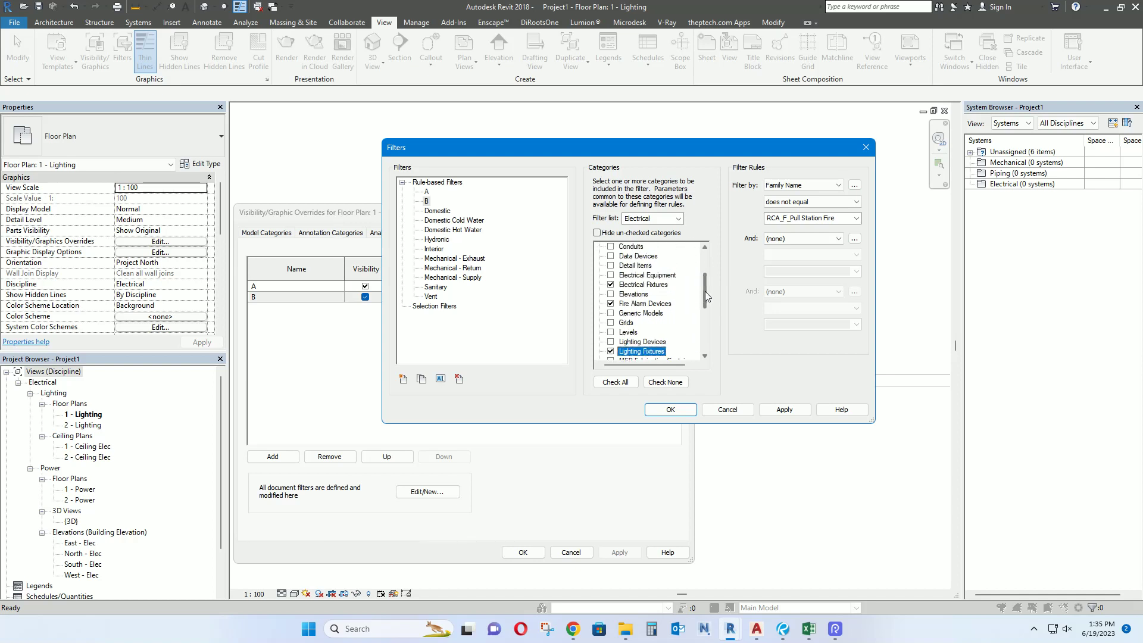
scroll(669, 299, "up", 1)
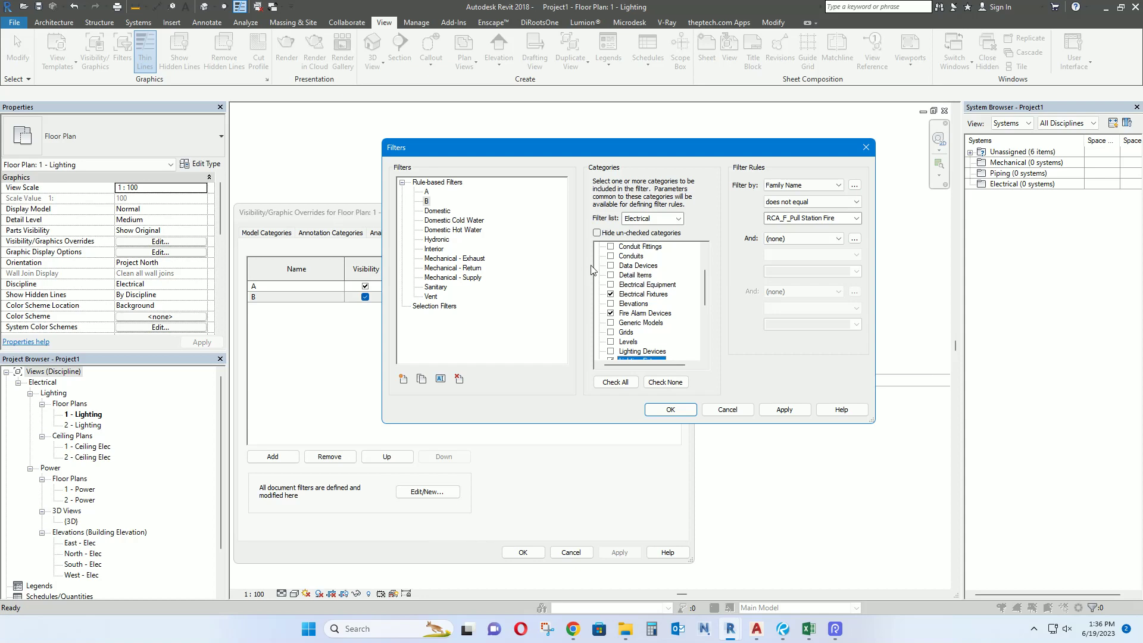
left_click(610, 265)
left_click(785, 410)
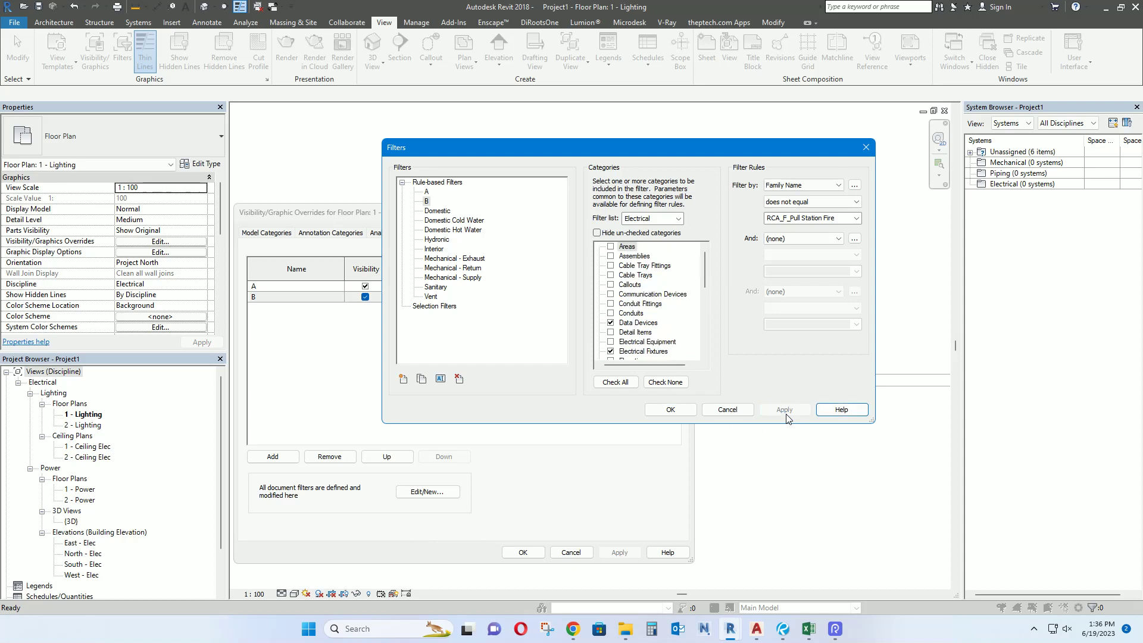
left_click(669, 410)
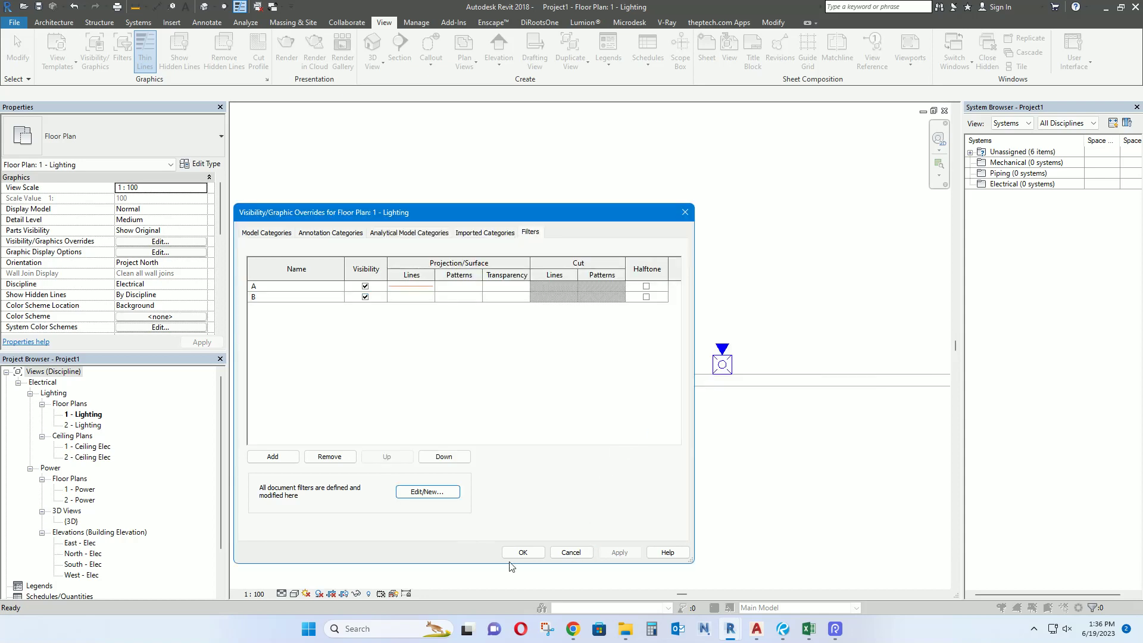
- Hide filter B's devices from the lighting plan
left_click(365, 297)
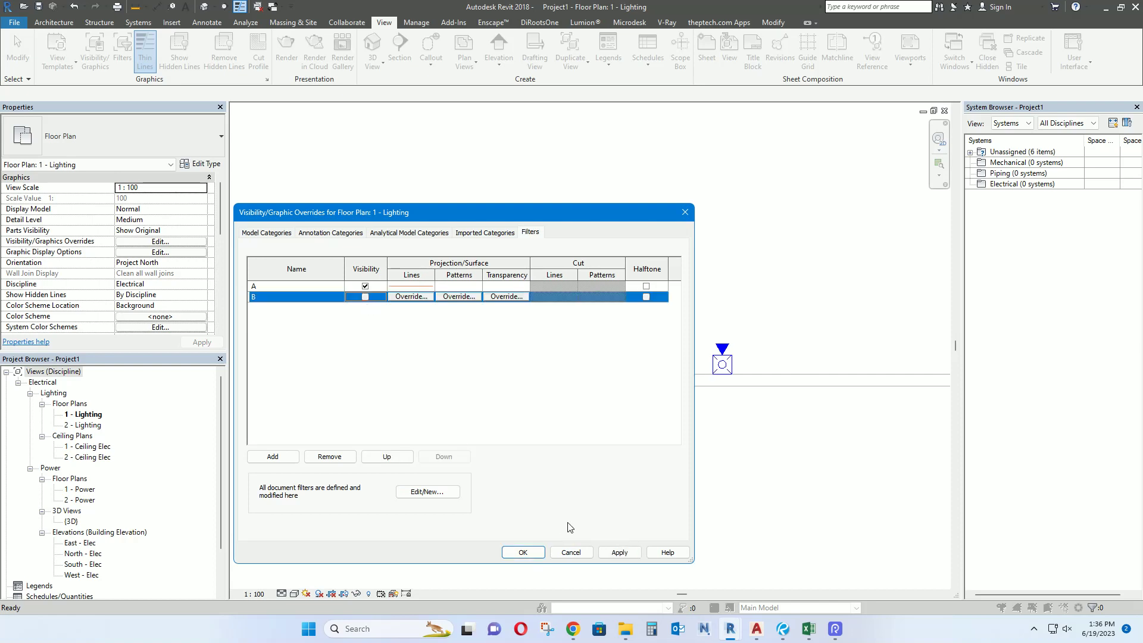
left_click(619, 552)
left_click(522, 553)
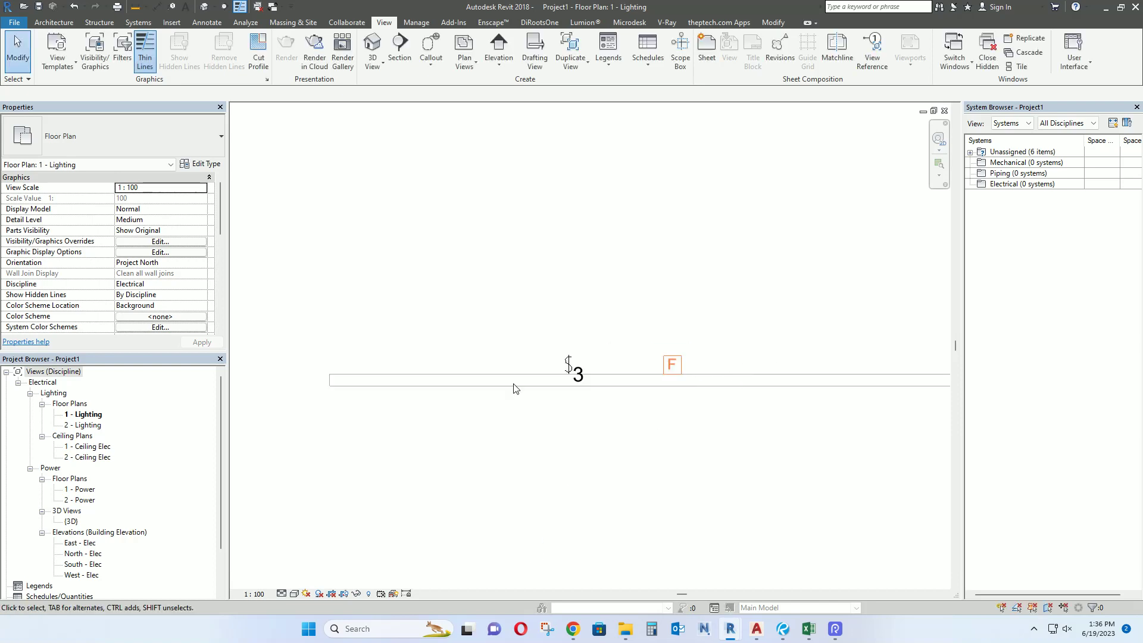
- Make filter B visible again so its devices reappear in the plan
left_click(95, 51)
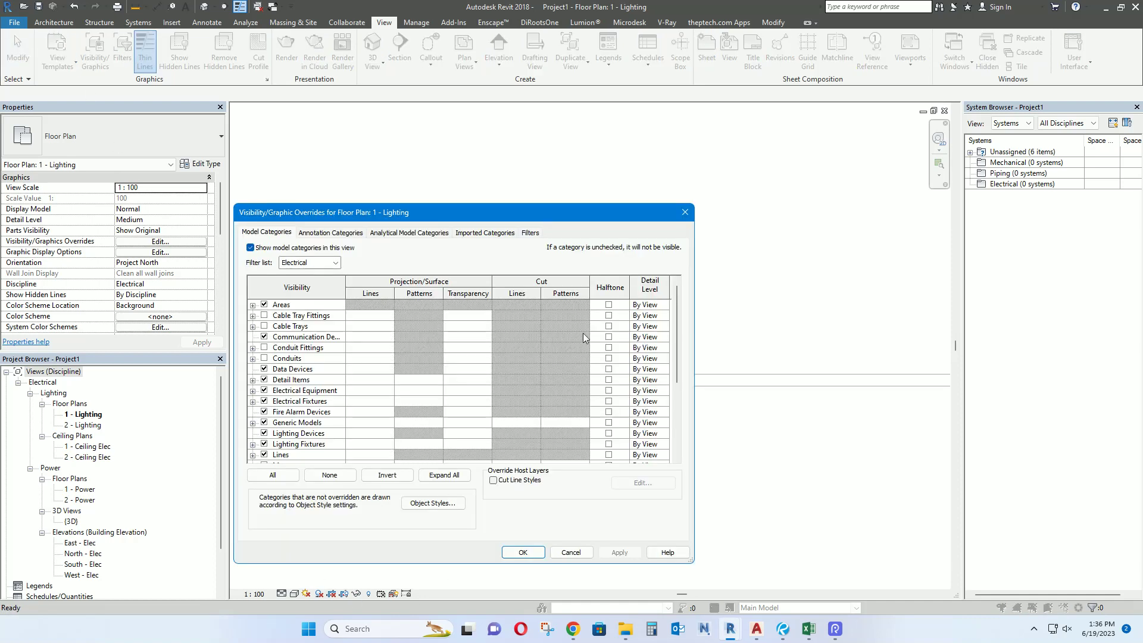
left_click(530, 232)
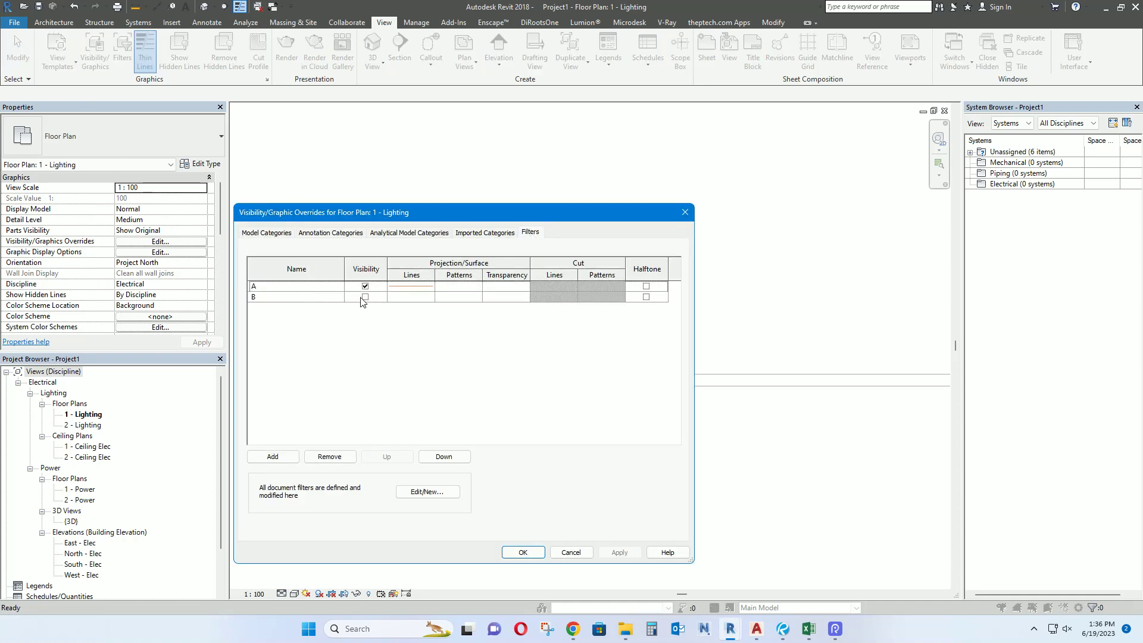
left_click(366, 297)
left_click(619, 551)
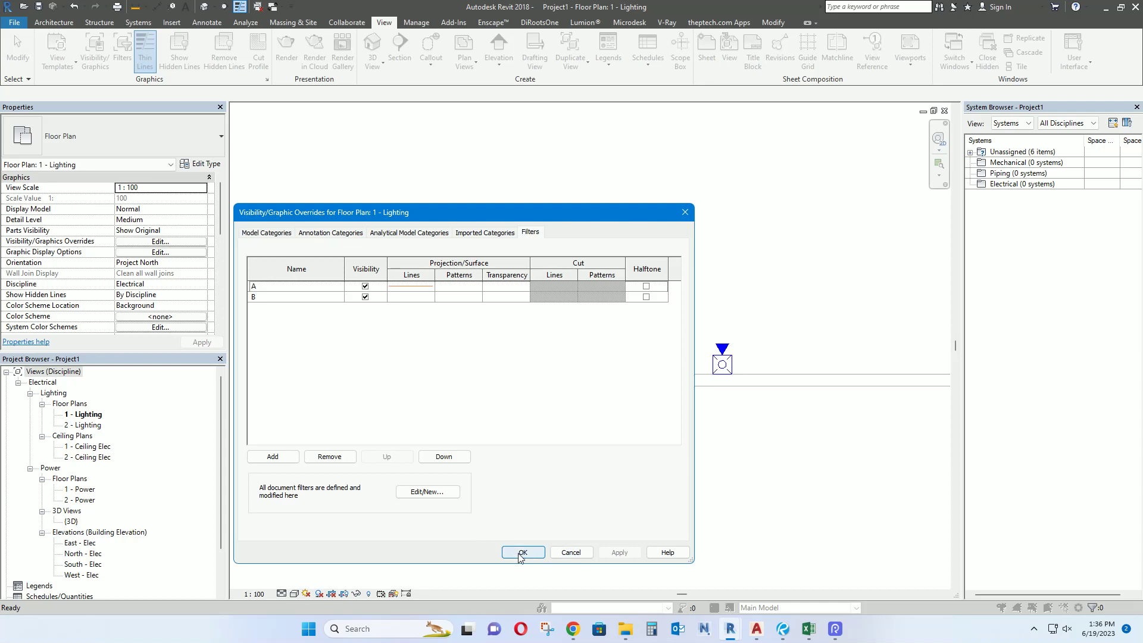
left_click(519, 551)
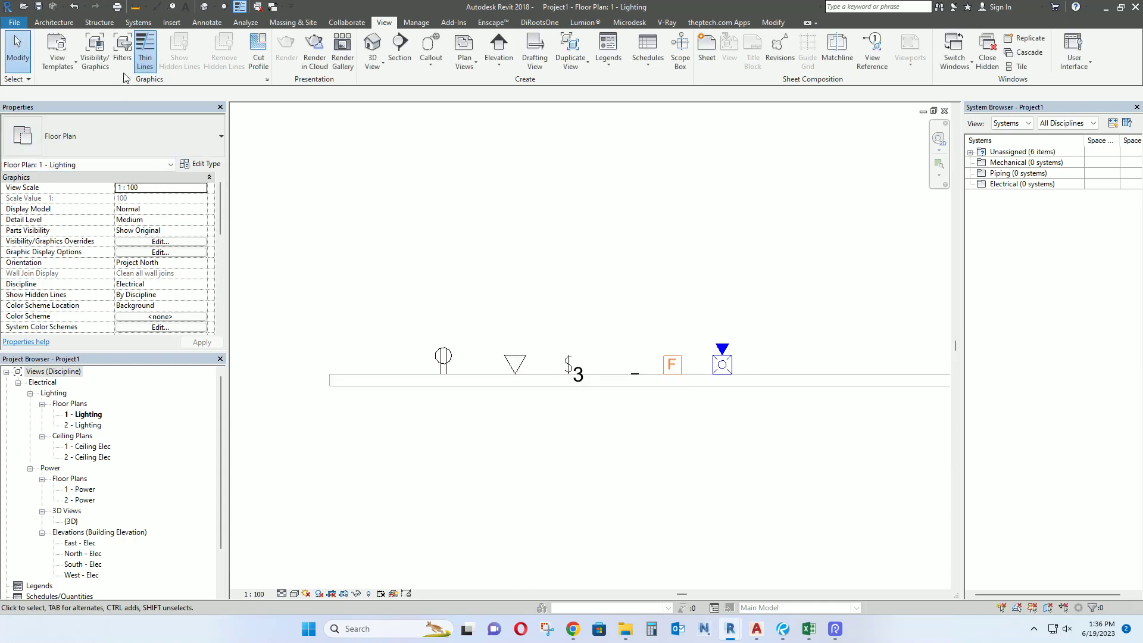
left_click(95, 51)
- Set filter B's projection line colour override to Red and apply it
left_click(530, 233)
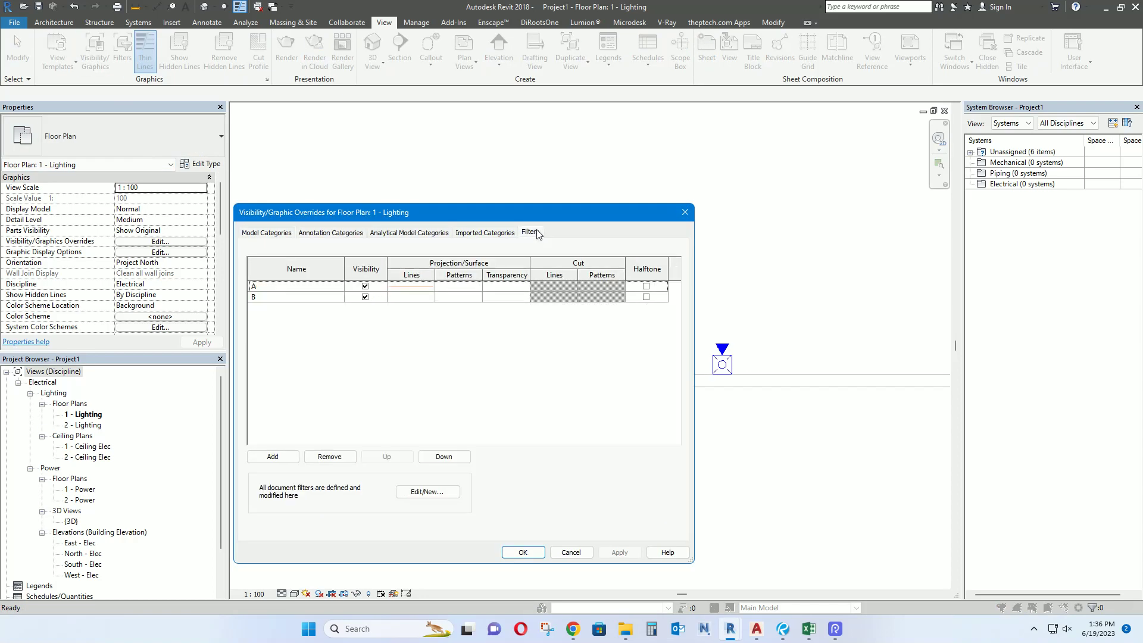
left_click(428, 297)
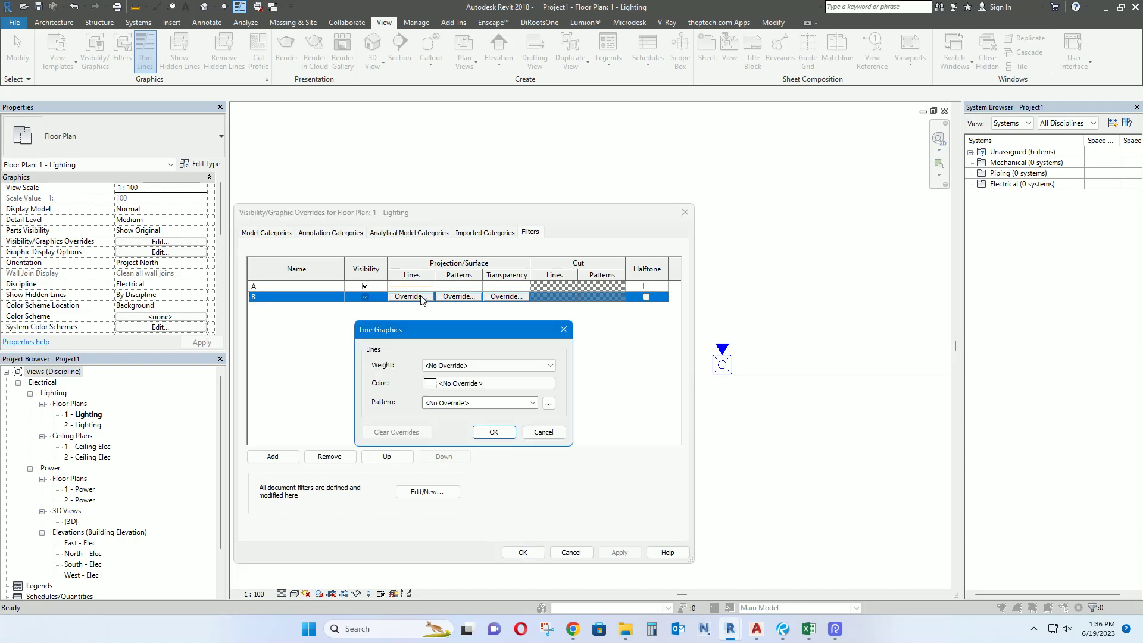
left_click(484, 384)
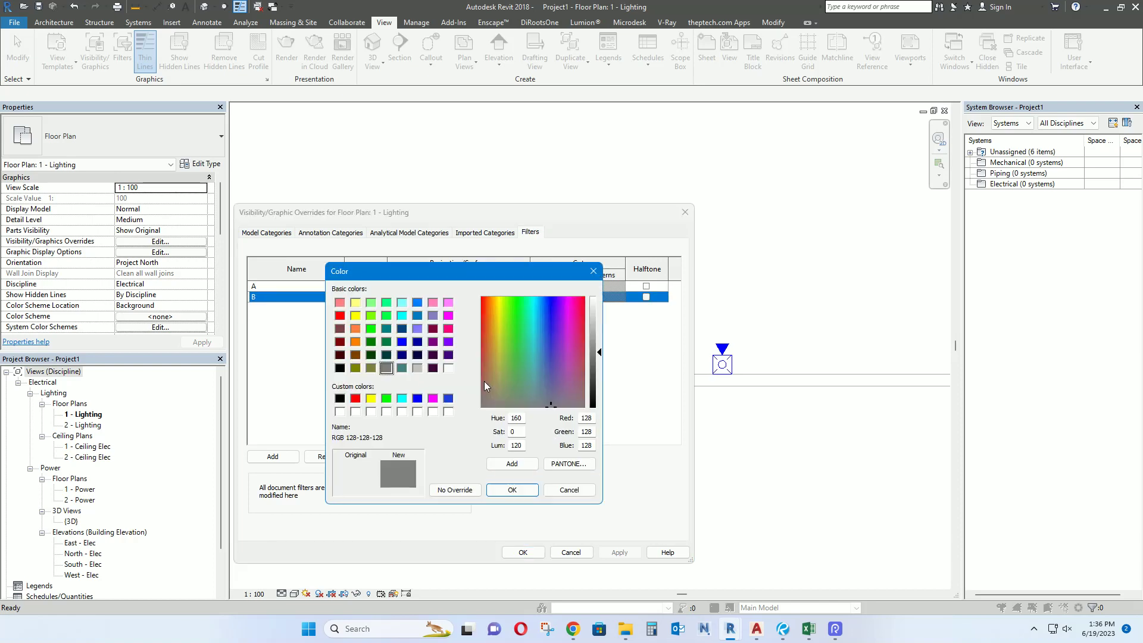
left_click(340, 316)
left_click(533, 491)
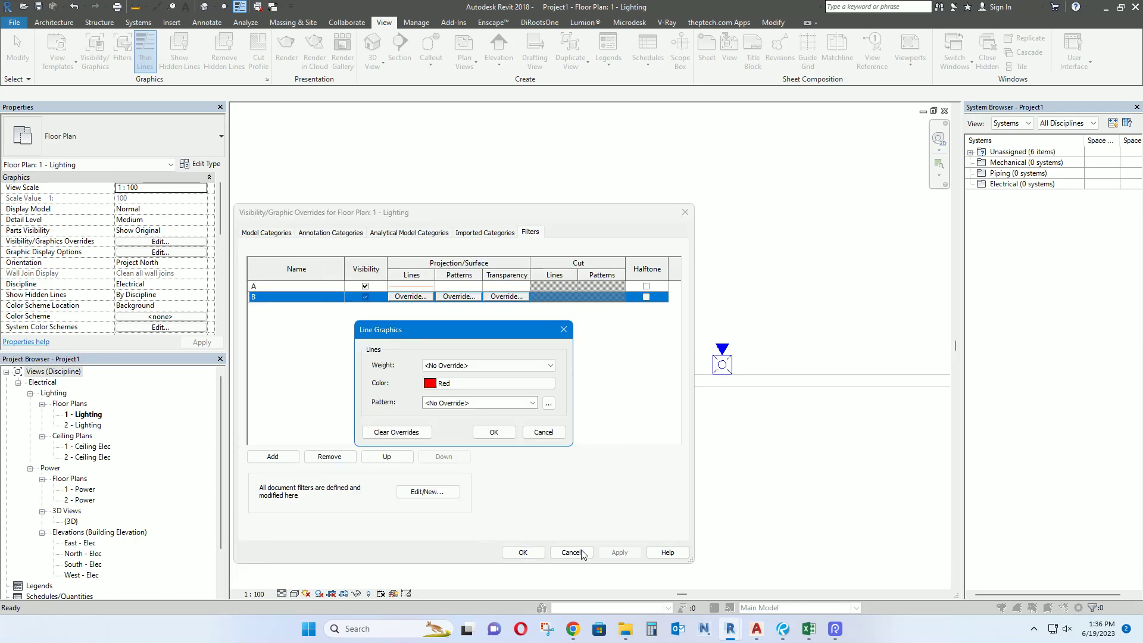
left_click(503, 432)
left_click(522, 552)
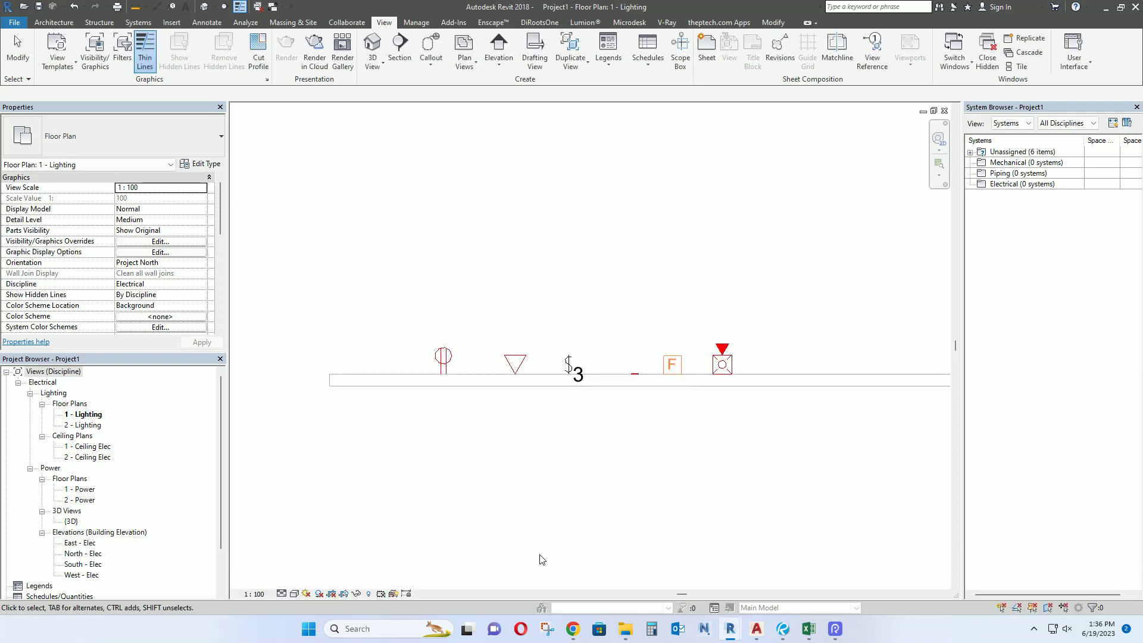